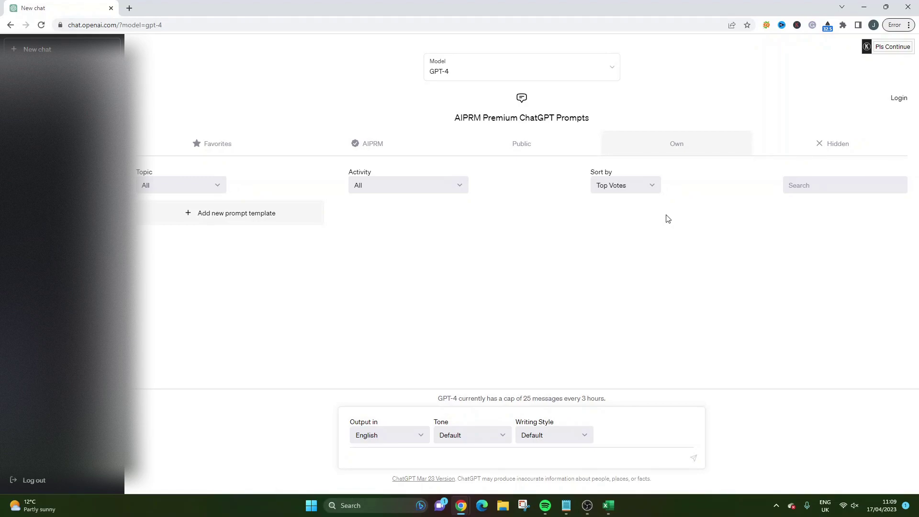
Step: Check the model list and keep GPT-4 as the chat model
{"action": "left_click", "coordinate": [485, 457]}
{"action": "left_click", "coordinate": [446, 74]}
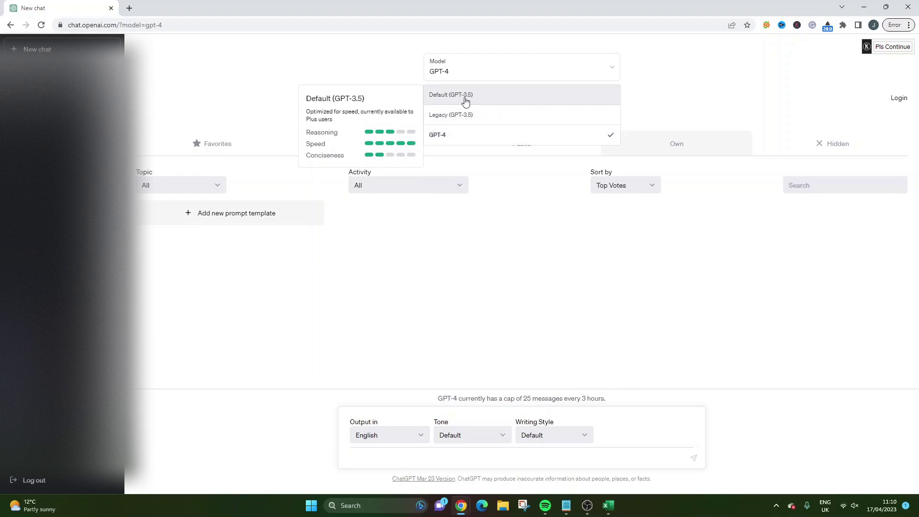
{"action": "left_click", "coordinate": [417, 455]}
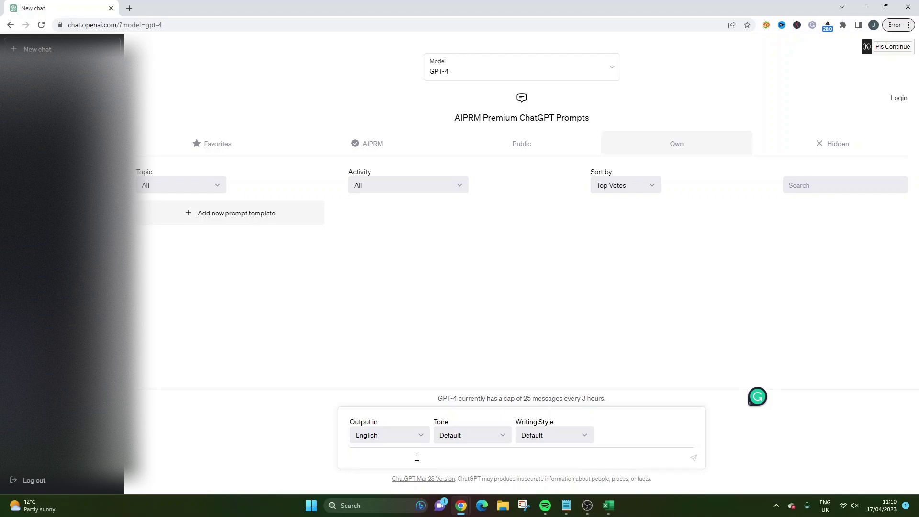
Step: Send the prompt 'Please create a RACI matrix'
{"action": "type", "text": "How to create"}
{"action": "key", "text": "BackSpace"}
{"action": "key", "text": "BackSpace"}
{"action": "key", "text": "BackSpace"}
{"action": "key", "text": "BackSpace"}
{"action": "key", "text": "BackSpace"}
{"action": "key", "text": "BackSpace"}
{"action": "key", "text": "BackSpace"}
{"action": "key", "text": "BackSpace"}
{"action": "key", "text": "BackSpace"}
{"action": "key", "text": "BackSpace"}
{"action": "key", "text": "BackSpace"}
{"action": "key", "text": "BackSpace"}
{"action": "key", "text": "BackSpace"}
{"action": "type", "text": "Please create a RACI matrix"}
{"action": "key", "text": "Return"}
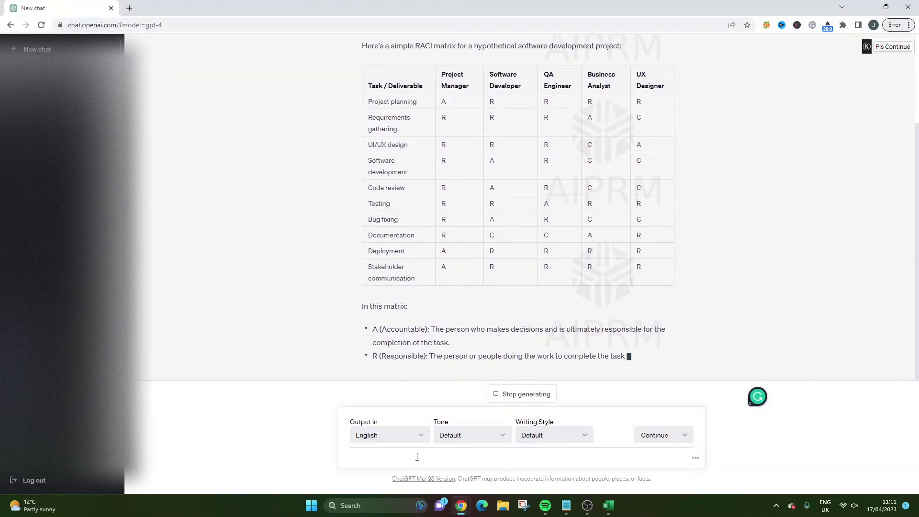
{"action": "scroll", "coordinate": [357, 244], "scroll_direction": "up", "scroll_amount": 3}
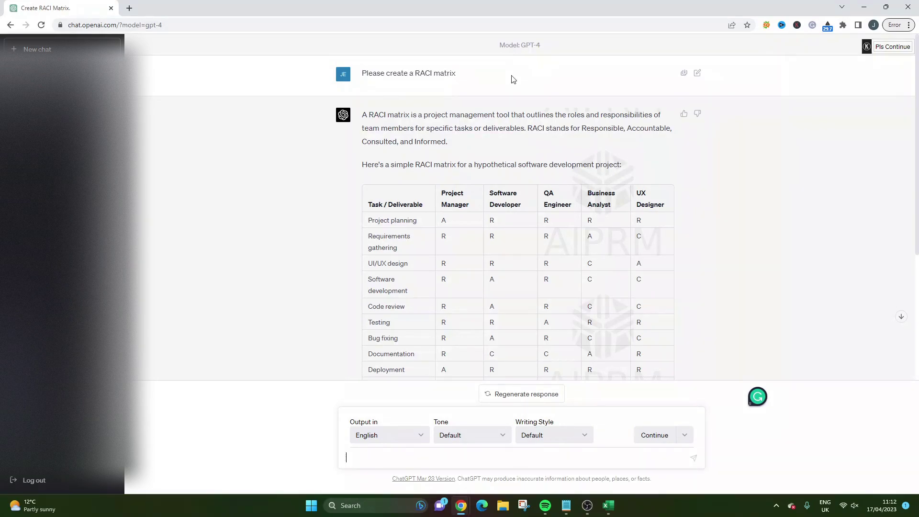
{"action": "scroll", "coordinate": [509, 110], "scroll_direction": "down", "scroll_amount": 2}
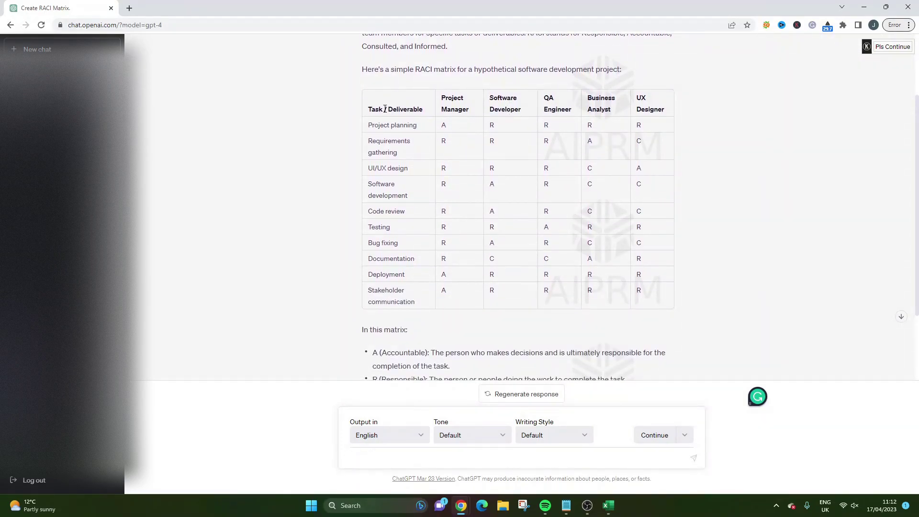
{"action": "left_click_drag", "start_coordinate": [370, 109], "coordinate": [428, 114]}
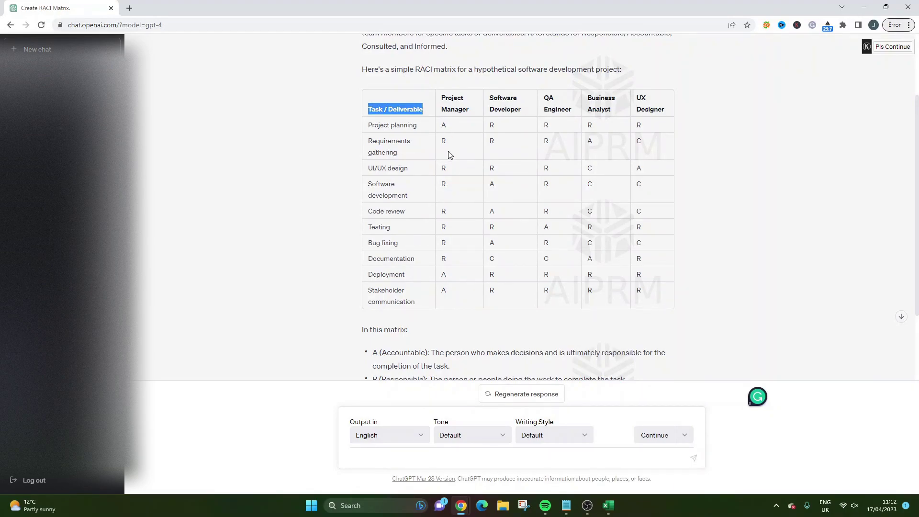
{"action": "scroll", "coordinate": [450, 154], "scroll_direction": "down", "scroll_amount": 3}
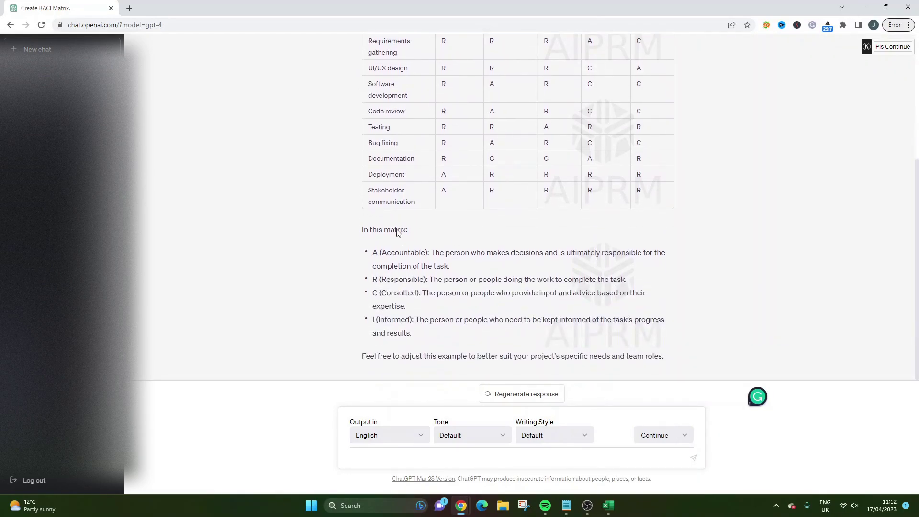
{"action": "triple_click", "coordinate": [374, 231]}
{"action": "left_click", "coordinate": [376, 246]}
{"action": "left_click_drag", "start_coordinate": [378, 254], "coordinate": [406, 306]}
{"action": "scroll", "coordinate": [383, 192], "scroll_direction": "up", "scroll_amount": 3}
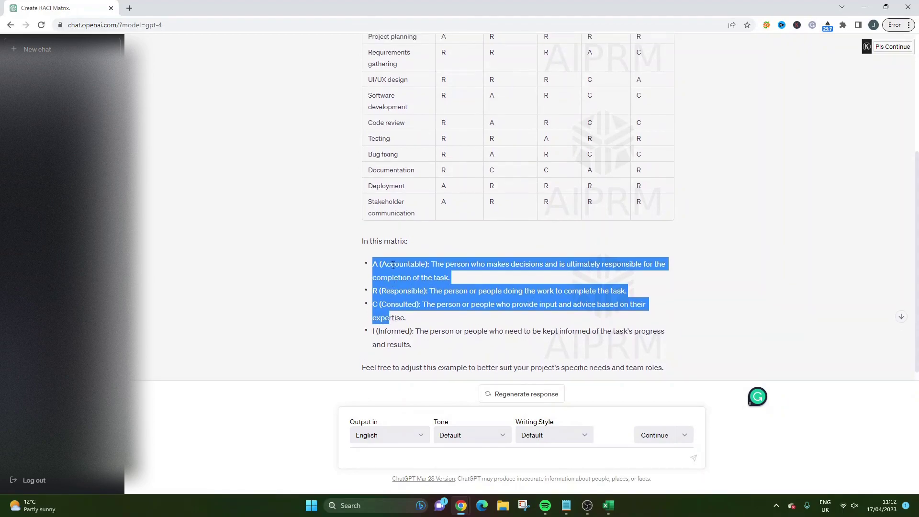
{"action": "left_click_drag", "start_coordinate": [371, 98], "coordinate": [488, 179]}
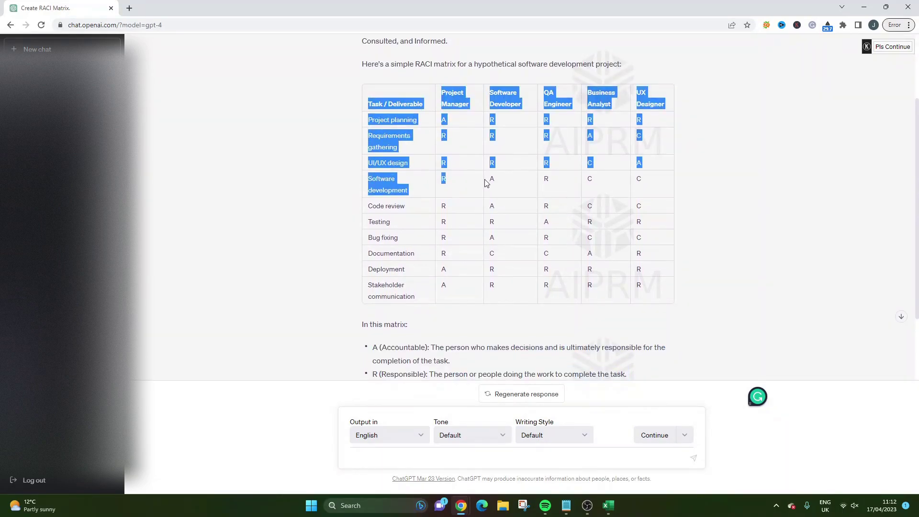
{"action": "scroll", "coordinate": [488, 192], "scroll_direction": "down", "scroll_amount": 3}
{"action": "left_click_drag", "start_coordinate": [378, 252], "coordinate": [480, 306]}
{"action": "left_click", "coordinate": [476, 275]}
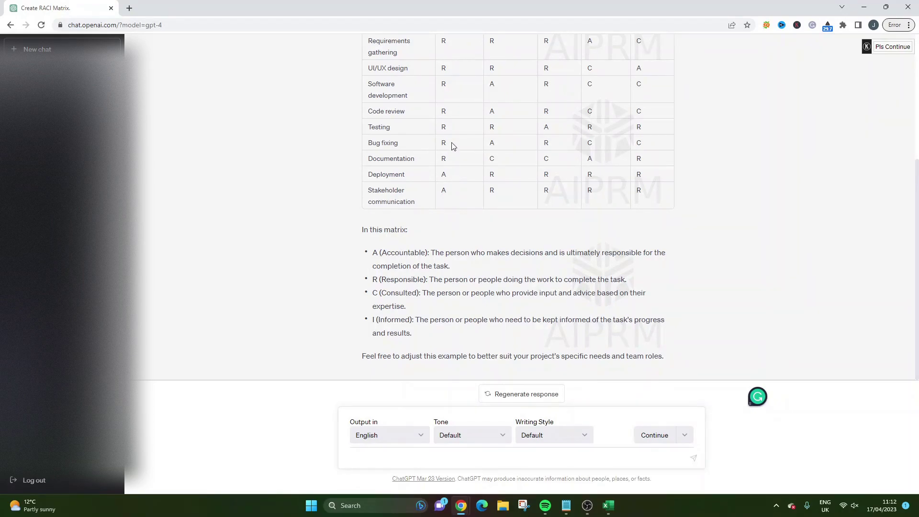
{"action": "left_click_drag", "start_coordinate": [452, 144], "coordinate": [441, 146]}
{"action": "left_click_drag", "start_coordinate": [425, 247], "coordinate": [439, 254]}
{"action": "left_click", "coordinate": [442, 262]}
{"action": "scroll", "coordinate": [443, 262], "scroll_direction": "up", "scroll_amount": 4}
{"action": "double_click", "coordinate": [415, 71]}
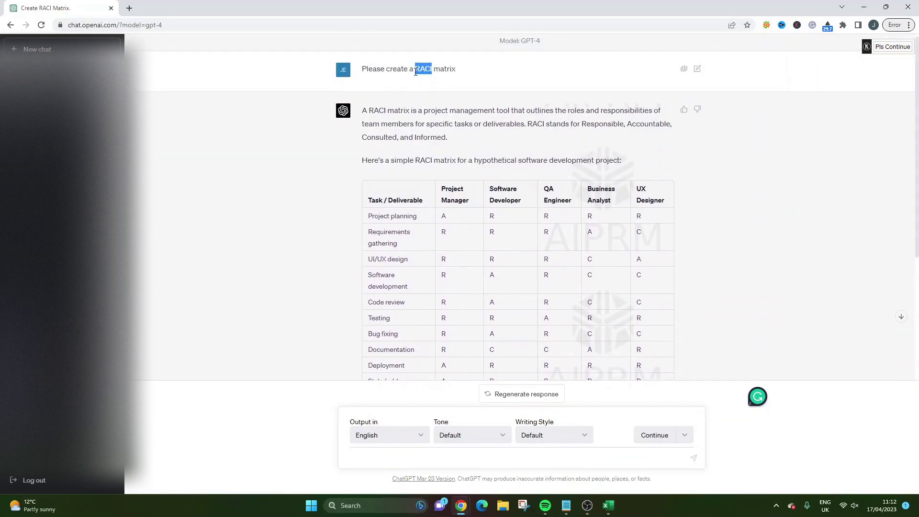
{"action": "triple_click", "coordinate": [415, 71]}
{"action": "left_click", "coordinate": [415, 457]}
Step: Send the follow-up 'Please refine the matrix, instead for a web design project'
{"action": "type", "text": "Please refine the m"}
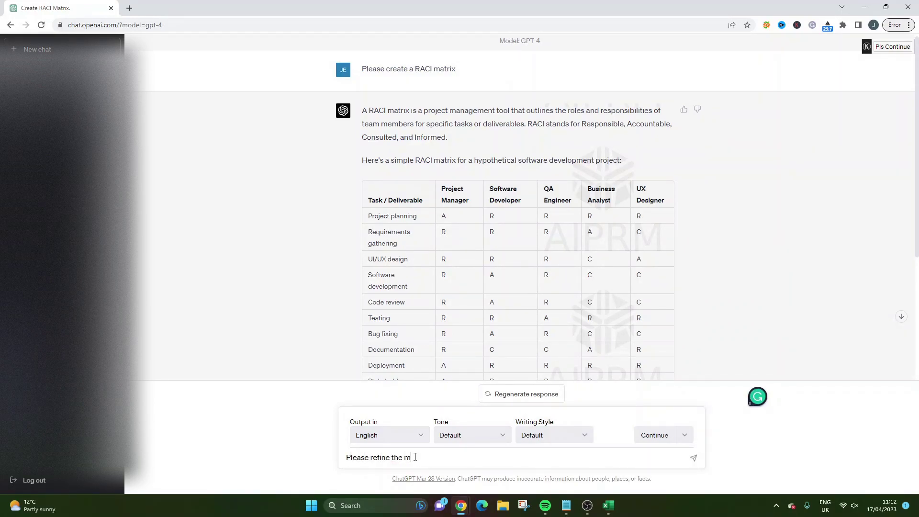
{"action": "type", "text": "atrix"}
{"action": "double_click", "coordinate": [387, 456]}
{"action": "scroll", "coordinate": [403, 318], "scroll_direction": "down", "scroll_amount": 4}
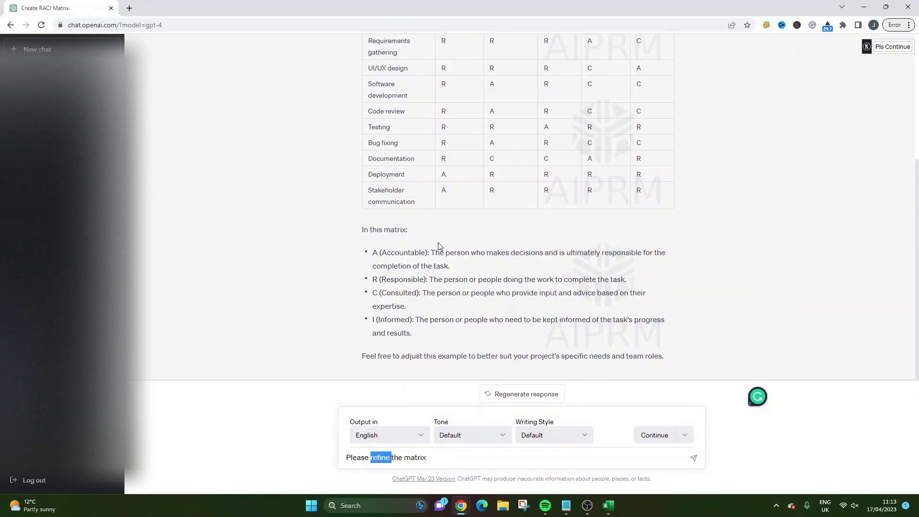
{"action": "left_click", "coordinate": [436, 457]}
{"action": "key", "text": "BackSpace"}
{"action": "type", "text": "nstead with a focus"}
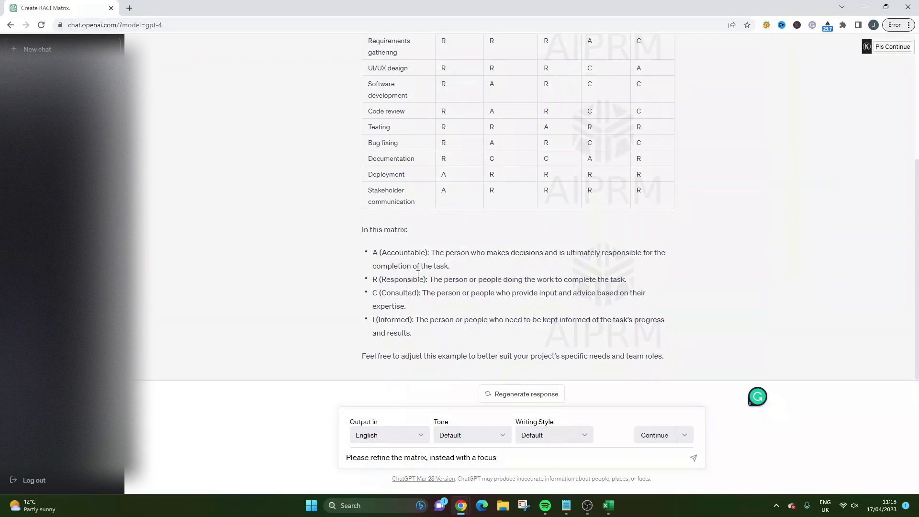
{"action": "key", "text": "BackSpace"}
{"action": "key", "text": "BackSpace"}
{"action": "key", "text": "BackSpace"}
{"action": "key", "text": "BackSpace"}
{"action": "key", "text": "BackSpace"}
{"action": "key", "text": "BackSpace"}
{"action": "key", "text": "BackSpace"}
{"action": "key", "text": "BackSpace"}
{"action": "key", "text": "BackSpace"}
{"action": "key", "text": "BackSpace"}
{"action": "key", "text": "BackSpace"}
{"action": "key", "text": "BackSpace"}
{"action": "key", "text": "BackSpace"}
{"action": "type", "text": "for a web design project"}
{"action": "key", "text": "Return"}
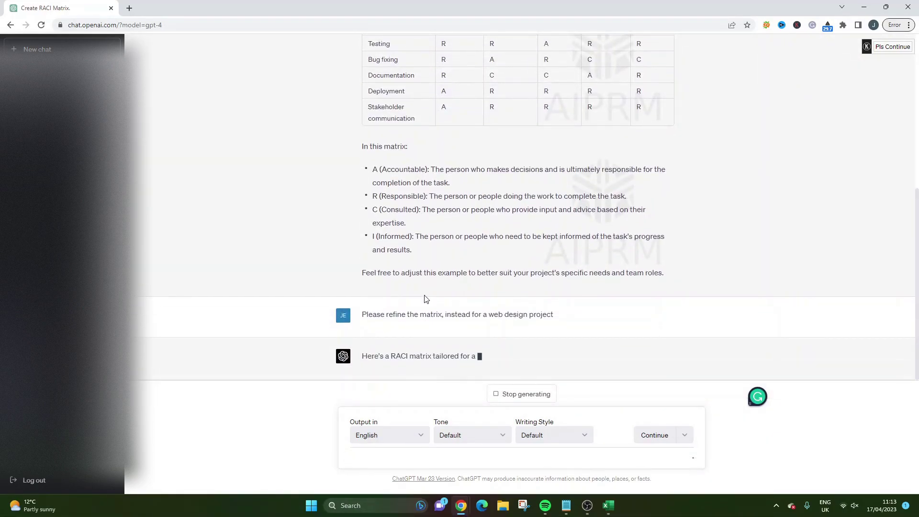
Step: Review the new table's role headers, such as Software Developer and QA Engineer
{"action": "left_click_drag", "start_coordinate": [440, 344], "coordinate": [462, 341]}
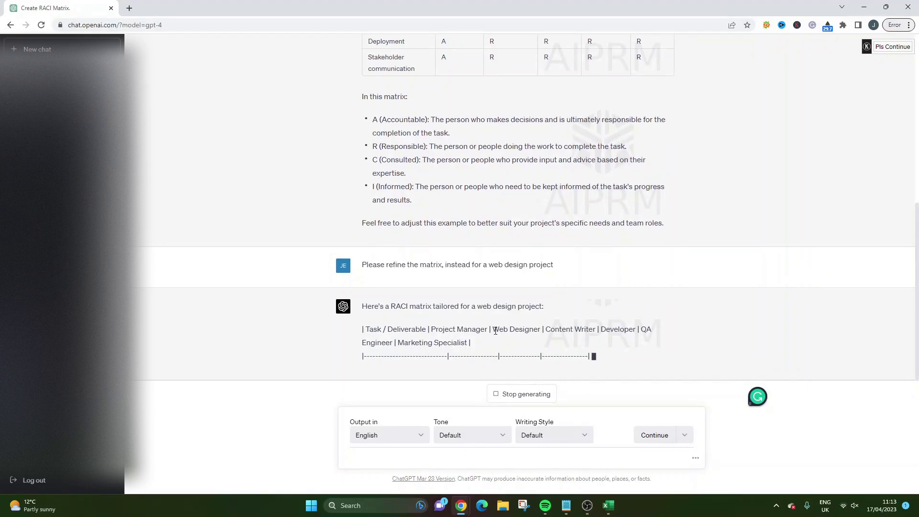
{"action": "left_click_drag", "start_coordinate": [459, 331], "coordinate": [545, 285]}
{"action": "scroll", "coordinate": [540, 217], "scroll_direction": "up", "scroll_amount": 3}
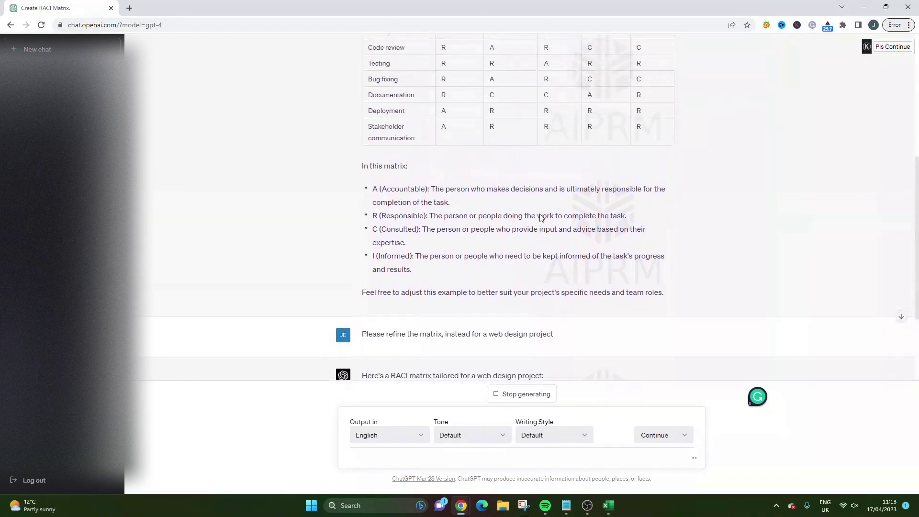
{"action": "scroll", "coordinate": [541, 217], "scroll_direction": "up", "scroll_amount": 4}
{"action": "triple_click", "coordinate": [527, 148]}
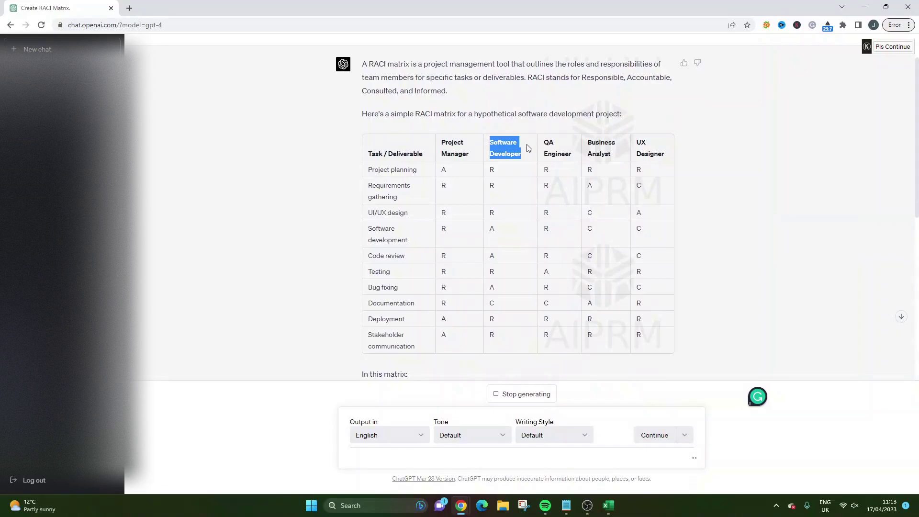
{"action": "double_click", "coordinate": [558, 153]}
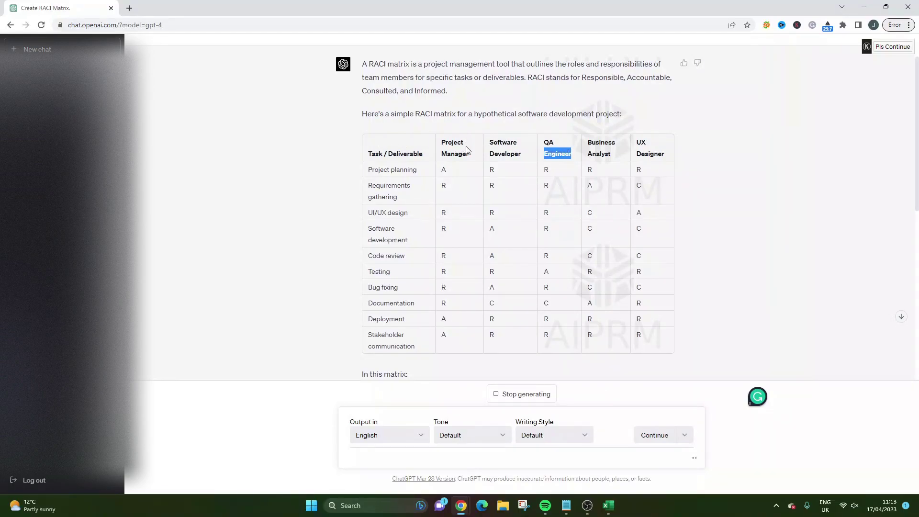
{"action": "left_click_drag", "start_coordinate": [467, 150], "coordinate": [651, 149]}
{"action": "scroll", "coordinate": [651, 153], "scroll_direction": "down", "scroll_amount": 8}
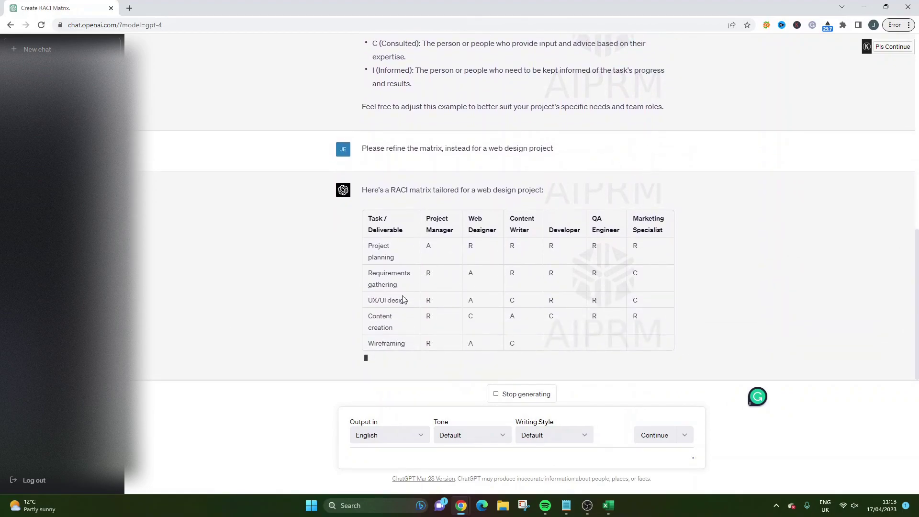
Step: Go through the task rows, from Project planning to Site performance testing
{"action": "triple_click", "coordinate": [385, 325]}
{"action": "scroll", "coordinate": [383, 253], "scroll_direction": "up", "scroll_amount": 5}
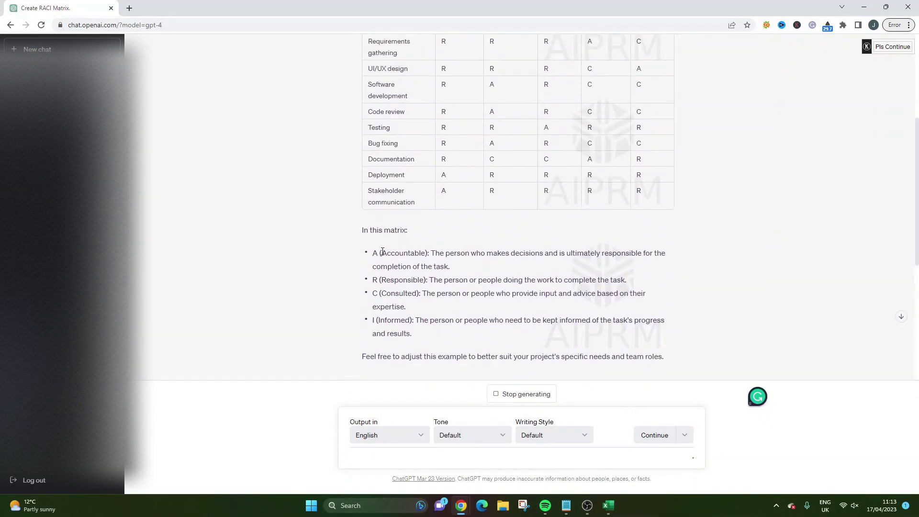
{"action": "scroll", "coordinate": [383, 252], "scroll_direction": "up", "scroll_amount": 3}
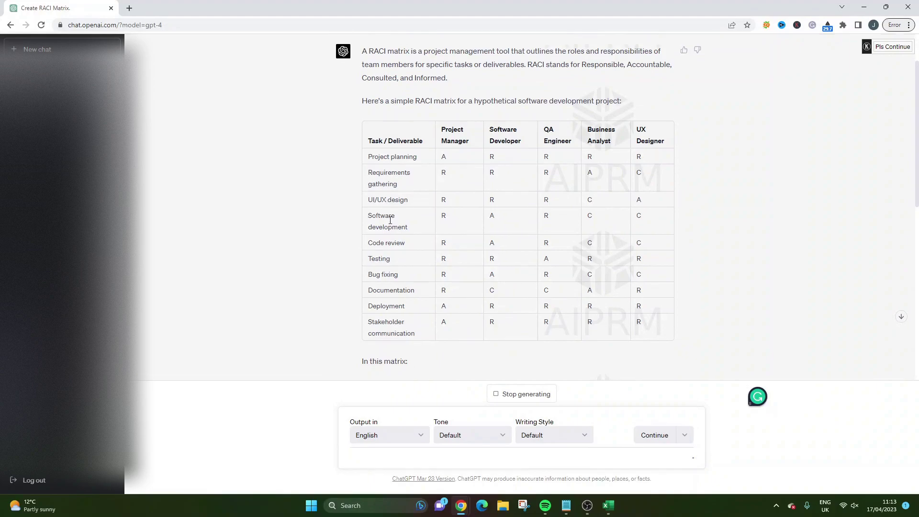
{"action": "scroll", "coordinate": [387, 234], "scroll_direction": "down", "scroll_amount": 7}
{"action": "scroll", "coordinate": [390, 192], "scroll_direction": "up", "scroll_amount": 6}
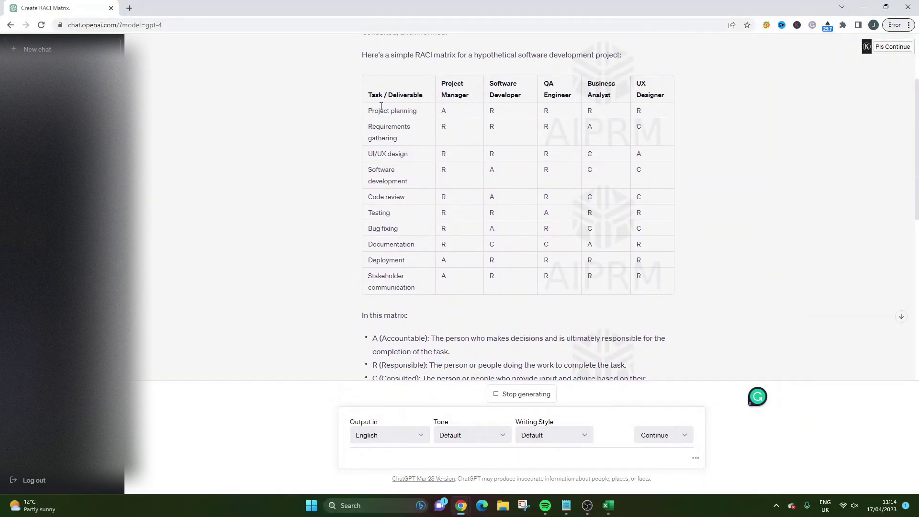
{"action": "triple_click", "coordinate": [383, 110]}
{"action": "scroll", "coordinate": [407, 231], "scroll_direction": "down", "scroll_amount": 6}
{"action": "triple_click", "coordinate": [388, 328]}
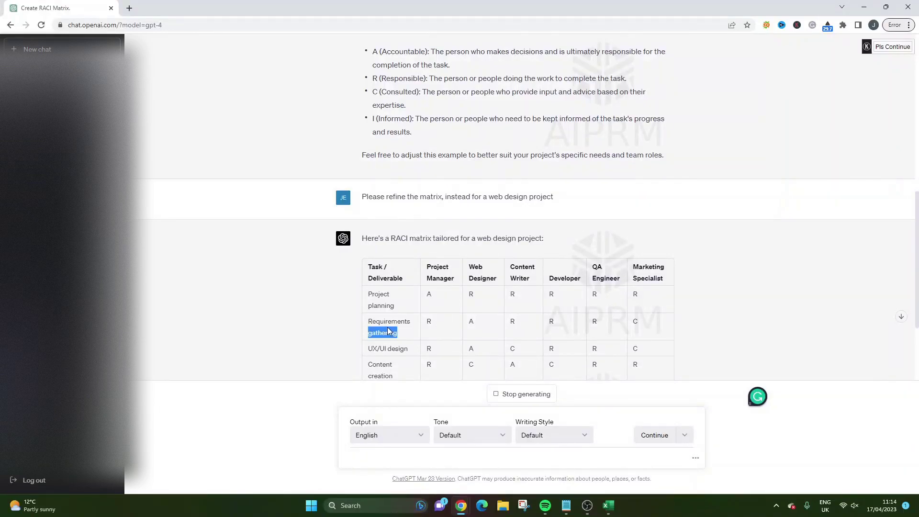
{"action": "scroll", "coordinate": [386, 287], "scroll_direction": "down", "scroll_amount": 3}
{"action": "triple_click", "coordinate": [383, 242]}
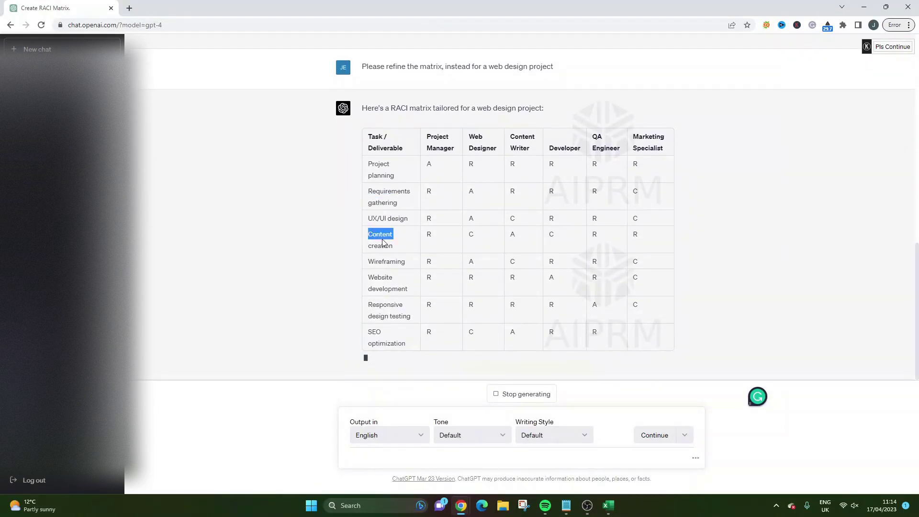
{"action": "triple_click", "coordinate": [389, 282]}
{"action": "left_click", "coordinate": [390, 303]}
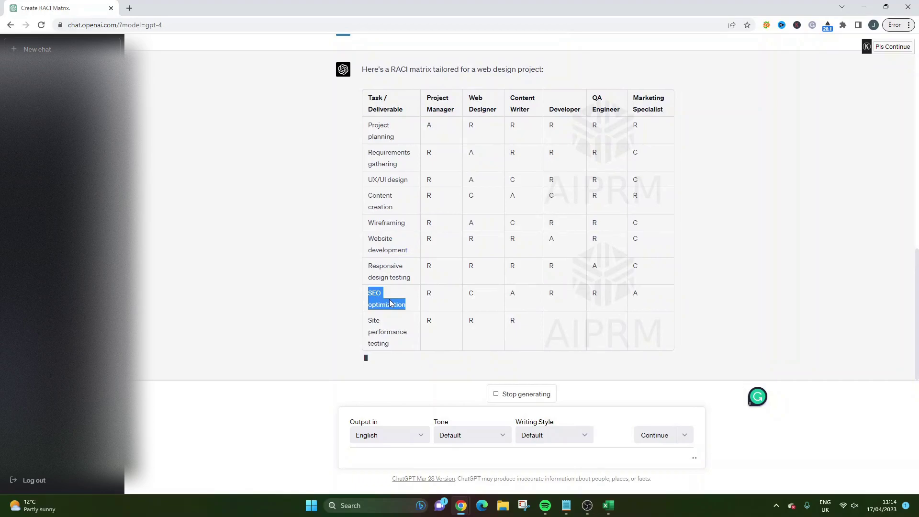
{"action": "triple_click", "coordinate": [383, 329]}
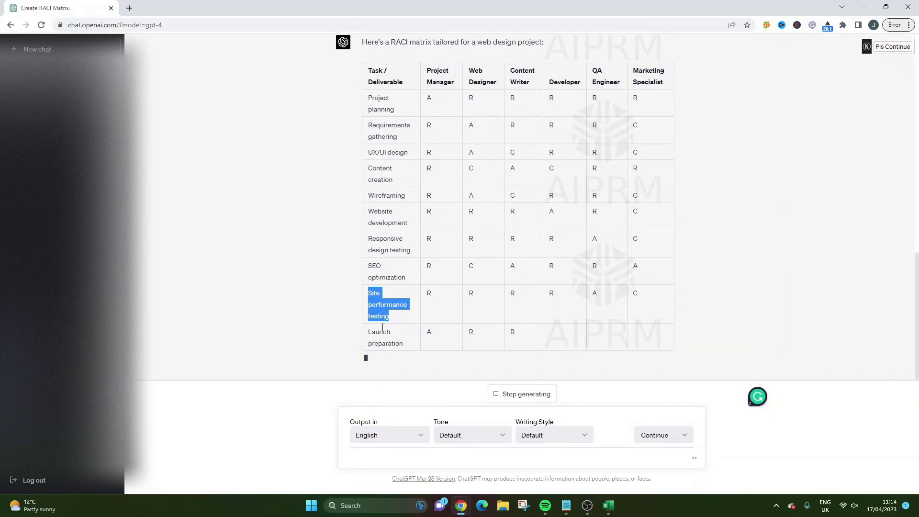
Step: Highlight 'web design project' in the reply and the matrix's header row text
{"action": "scroll", "coordinate": [375, 314], "scroll_direction": "up", "scroll_amount": 3}
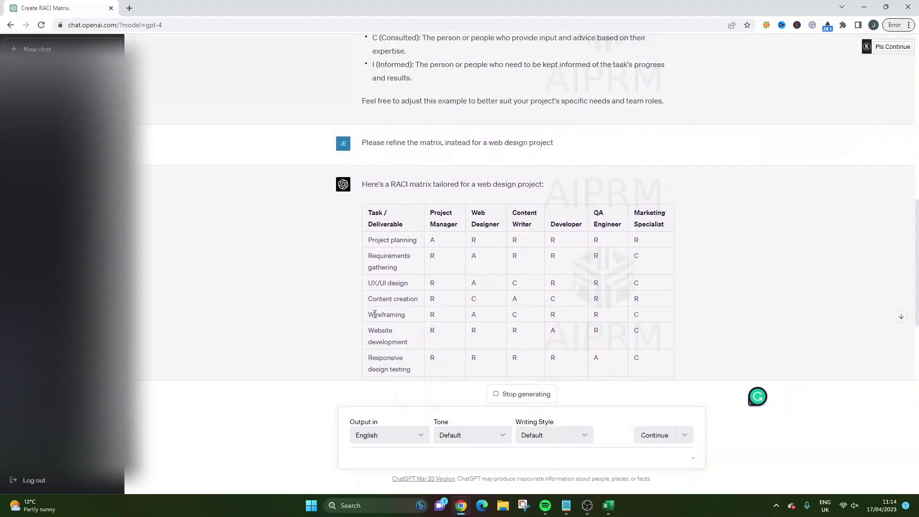
{"action": "left_click_drag", "start_coordinate": [477, 186], "coordinate": [553, 184]}
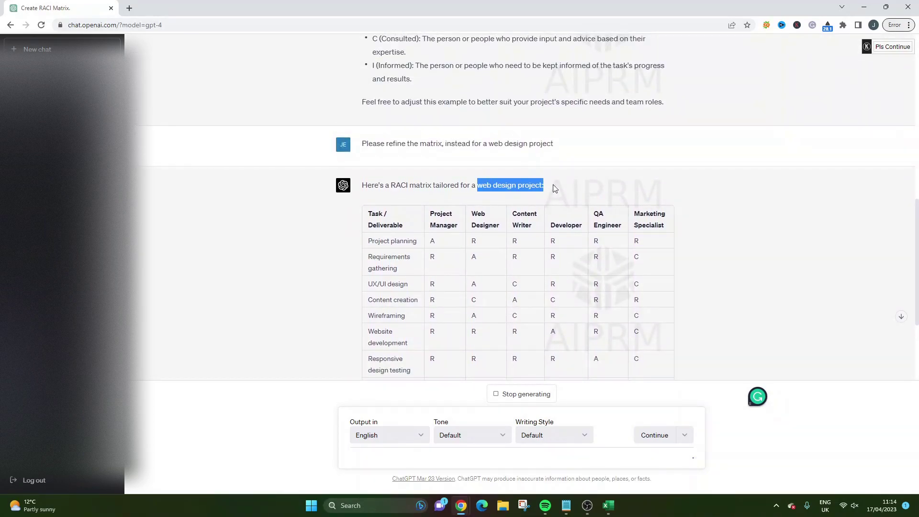
{"action": "scroll", "coordinate": [554, 187], "scroll_direction": "down", "scroll_amount": 4}
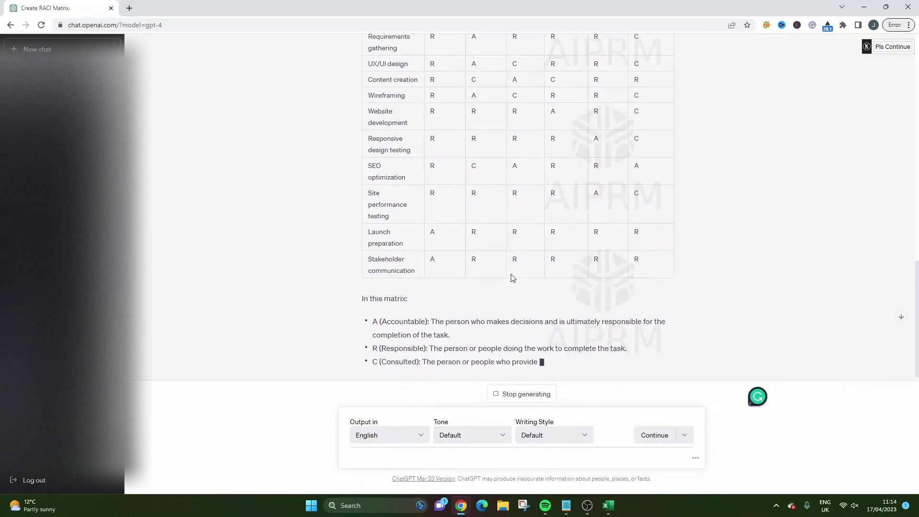
{"action": "scroll", "coordinate": [512, 278], "scroll_direction": "up", "scroll_amount": 4}
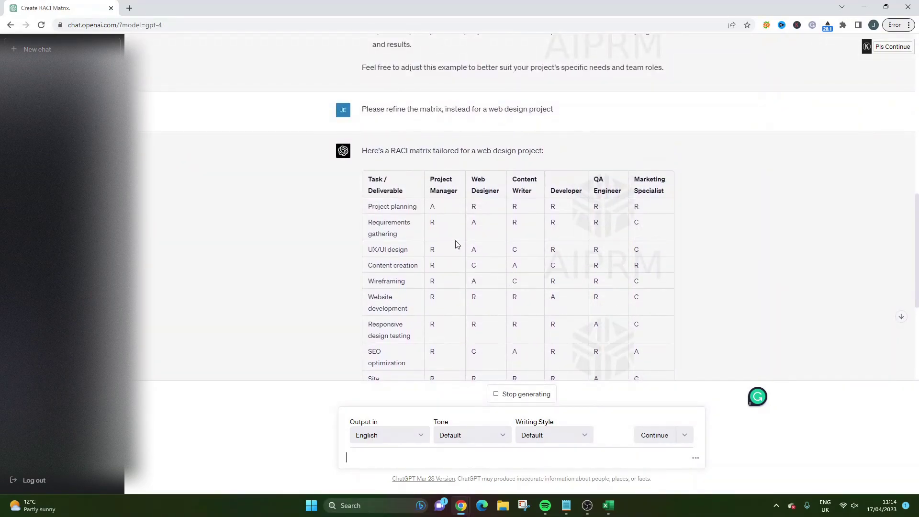
{"action": "left_click_drag", "start_coordinate": [374, 179], "coordinate": [396, 207]}
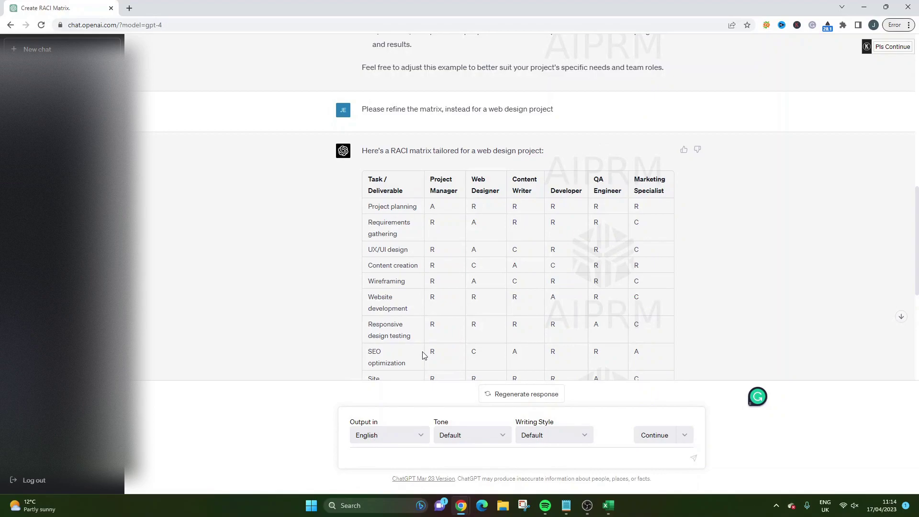
Step: Draft a prompt for a web design RACI matrix with tasks, starting with Project planning
{"action": "type", "text": "Please cretat"}
{"action": "key", "text": "BackSpace"}
{"action": "key", "text": "BackSpace"}
{"action": "key", "text": "BackSpace"}
{"action": "type", "text": "ate a raci matrix for a "}
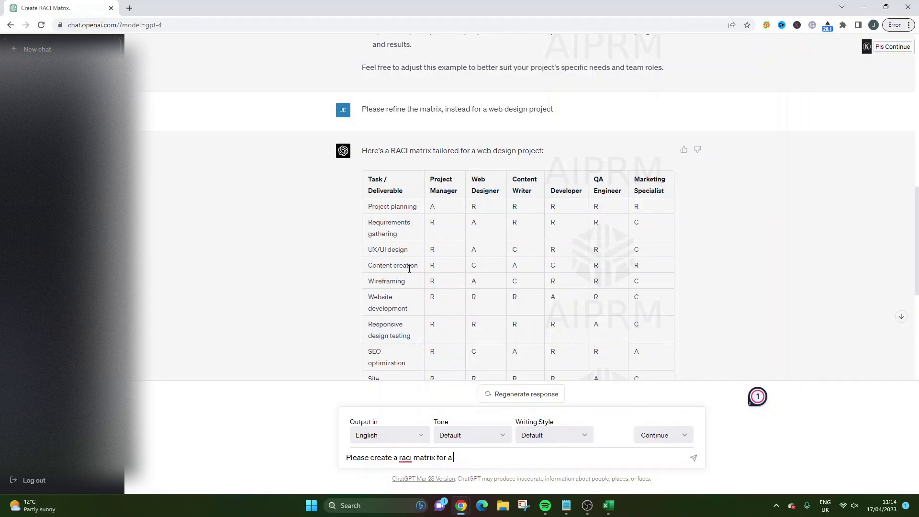
{"action": "type", "text": "web design project, with the tasks a"}
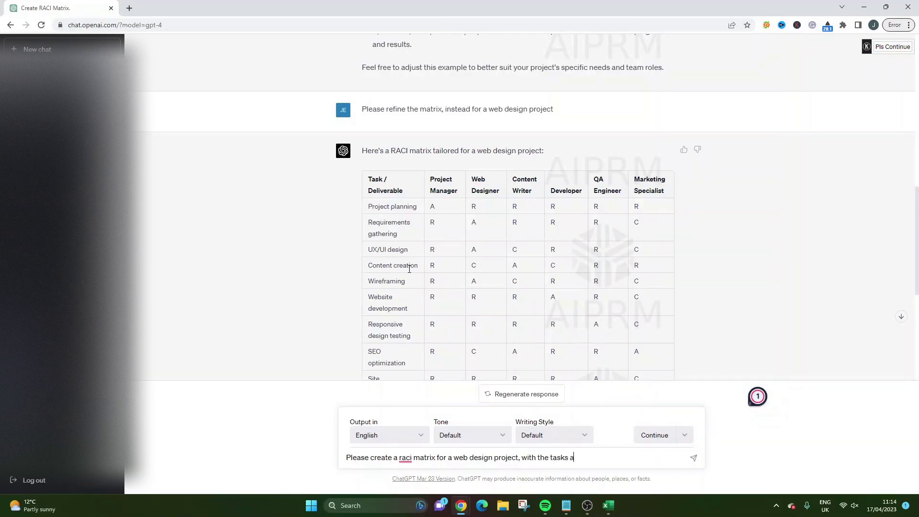
{"action": "type", "text": "s follows"}
{"action": "left_click_drag", "start_coordinate": [418, 206], "coordinate": [368, 207]}
{"action": "key", "text": "ctrl+c"}
{"action": "left_click", "coordinate": [612, 458]}
{"action": "key", "text": "ctrl+v"}
{"action": "type", "text": ","}
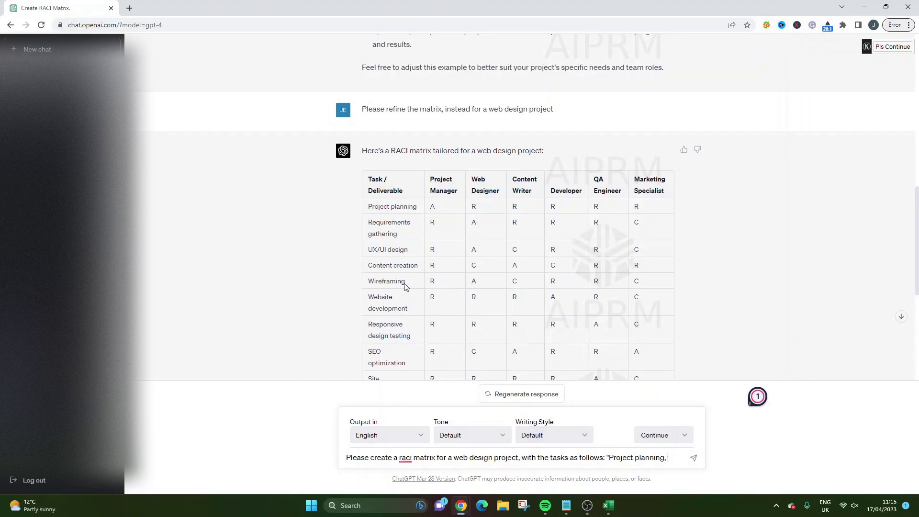
Step: Add UX/UI design, Website development and SEO optimization from the table to the prompt
{"action": "left_click_drag", "start_coordinate": [409, 249], "coordinate": [368, 249]}
{"action": "key", "text": "ctrl+c"}
{"action": "left_click", "coordinate": [670, 458]}
{"action": "key", "text": "ctrl+v"}
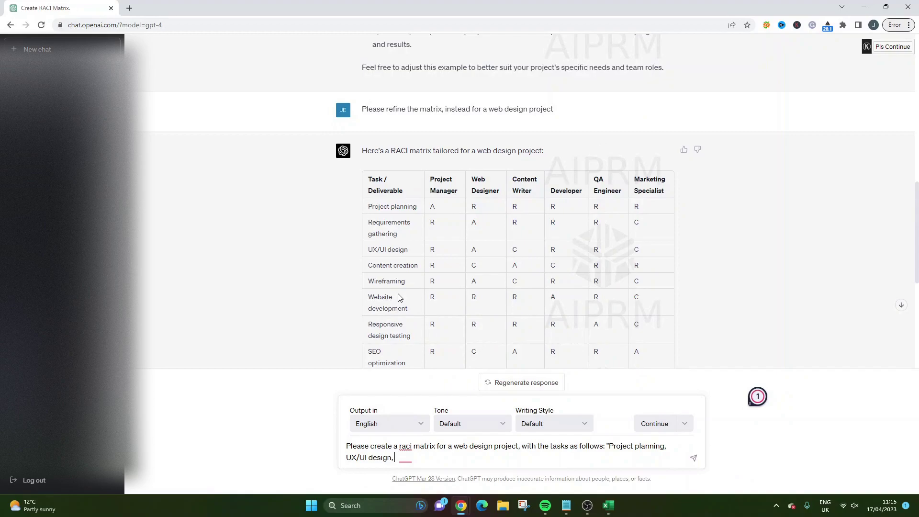
{"action": "left_click_drag", "start_coordinate": [407, 309], "coordinate": [368, 297]}
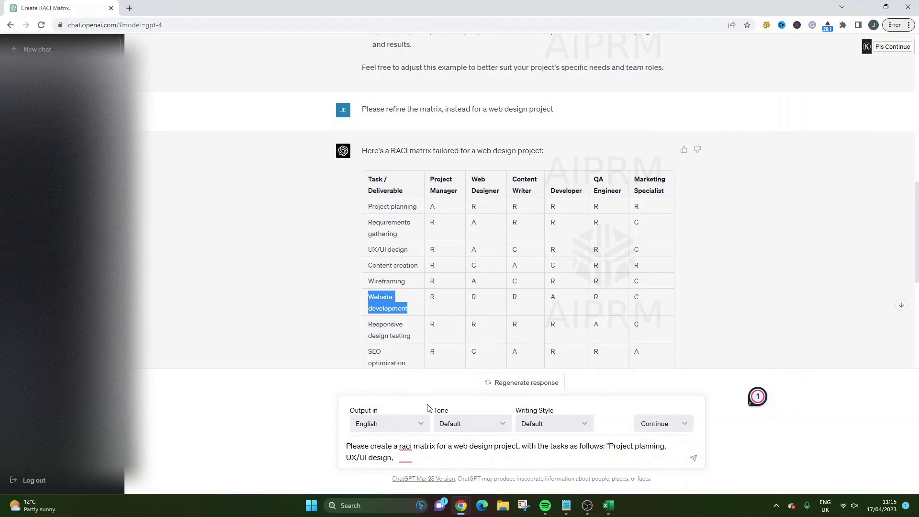
{"action": "key", "text": "ctrl+c"}
{"action": "left_click", "coordinate": [413, 460]}
{"action": "key", "text": "ctrl+v"}
{"action": "type", "text": ","}
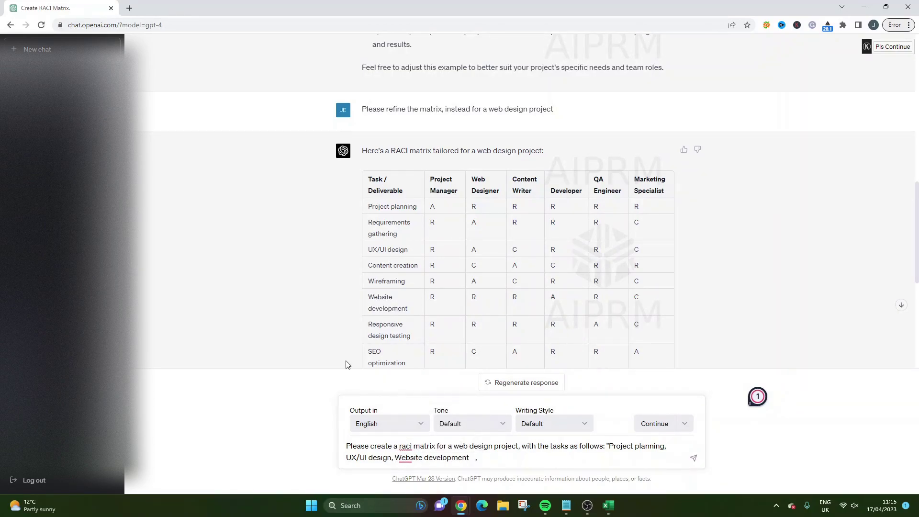
{"action": "triple_click", "coordinate": [368, 358]}
{"action": "left_click", "coordinate": [485, 461]}
{"action": "key", "text": "ctrl+v"}
Step: Discard the drafted web design prompt entirely
{"action": "left_click_drag", "start_coordinate": [609, 443], "coordinate": [539, 456]}
{"action": "left_click_drag", "start_coordinate": [406, 193], "coordinate": [589, 275]}
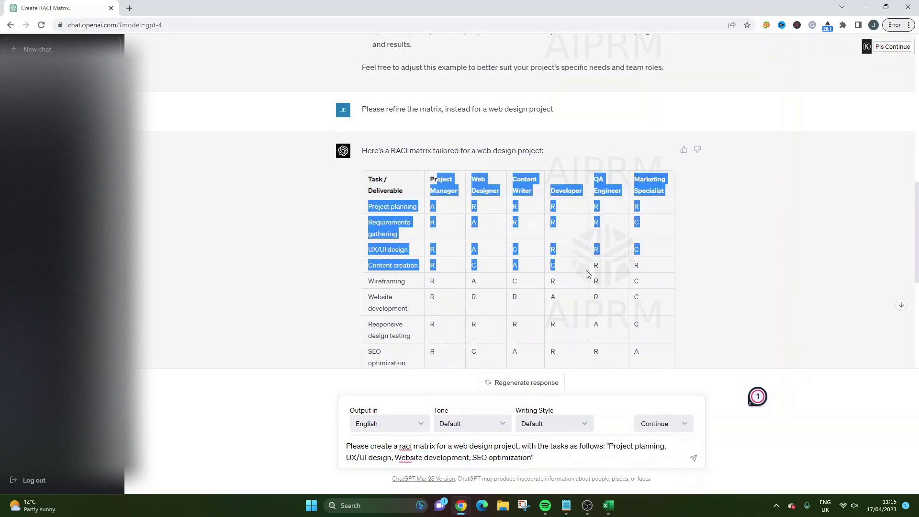
{"action": "left_click", "coordinate": [558, 219]}
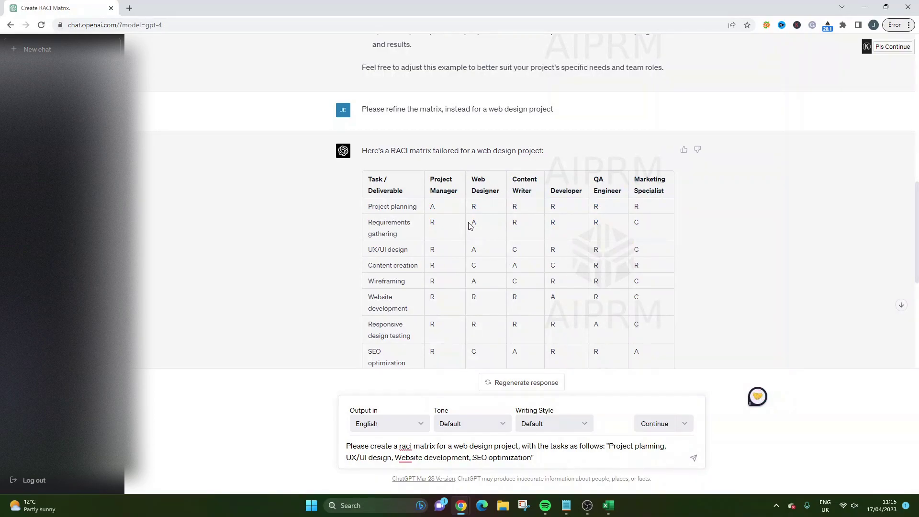
{"action": "left_click", "coordinate": [489, 457]}
{"action": "mouse_move", "coordinate": [406, 459]}
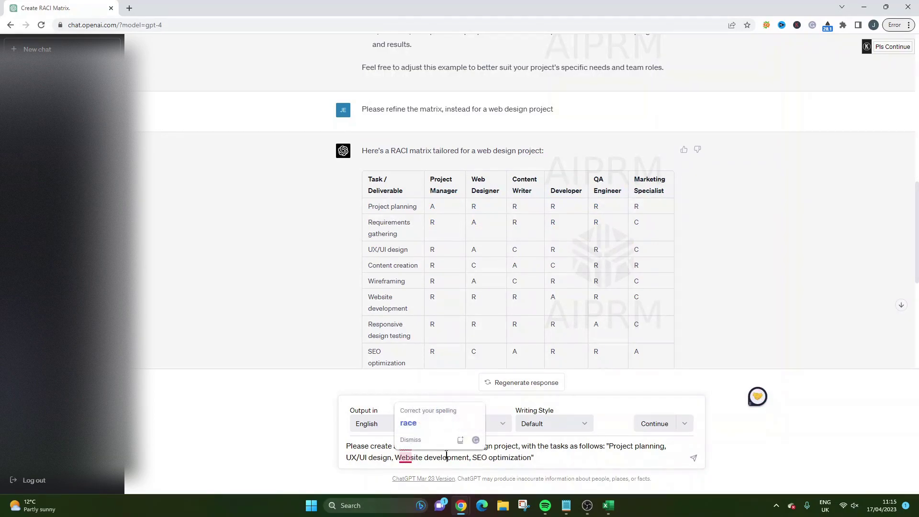
{"action": "key", "text": "ctrl+a"}
{"action": "left_click", "coordinate": [539, 457]}
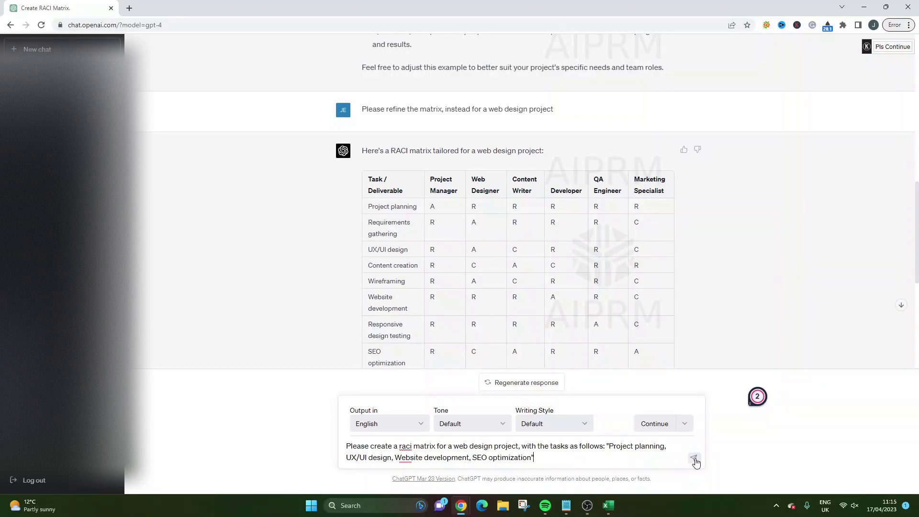
{"action": "triple_click", "coordinate": [492, 454]}
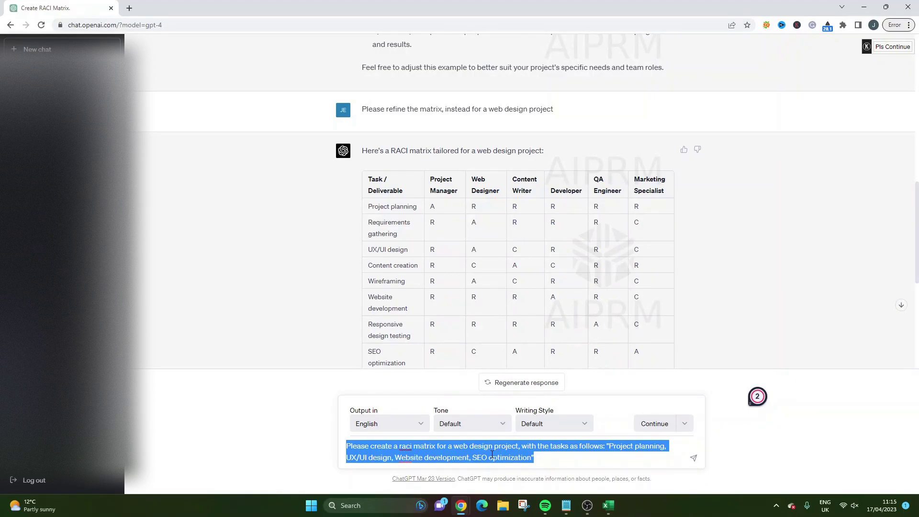
{"action": "key", "text": "BackSpace"}
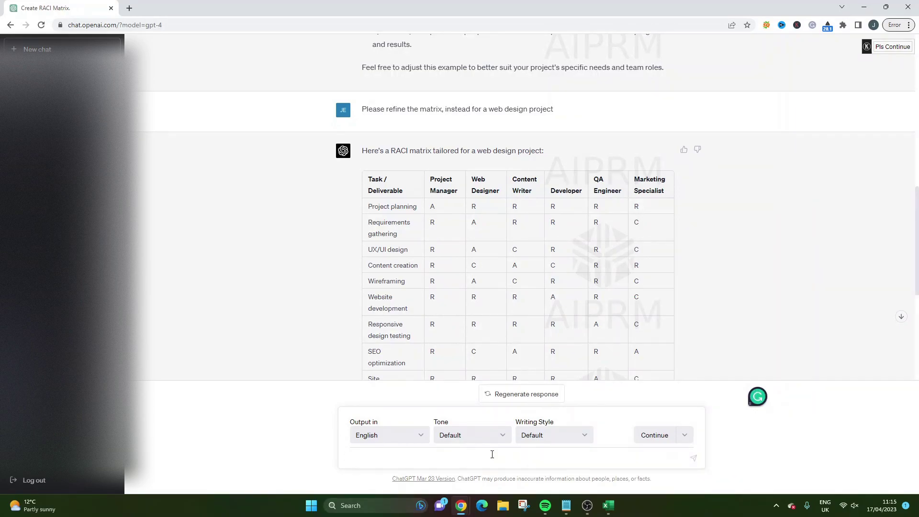
Step: Send a software project RACI request for manager, sponsor, executive, consultant and business analyst roles
{"action": "type", "text": "Please create a raci matrix for a w"}
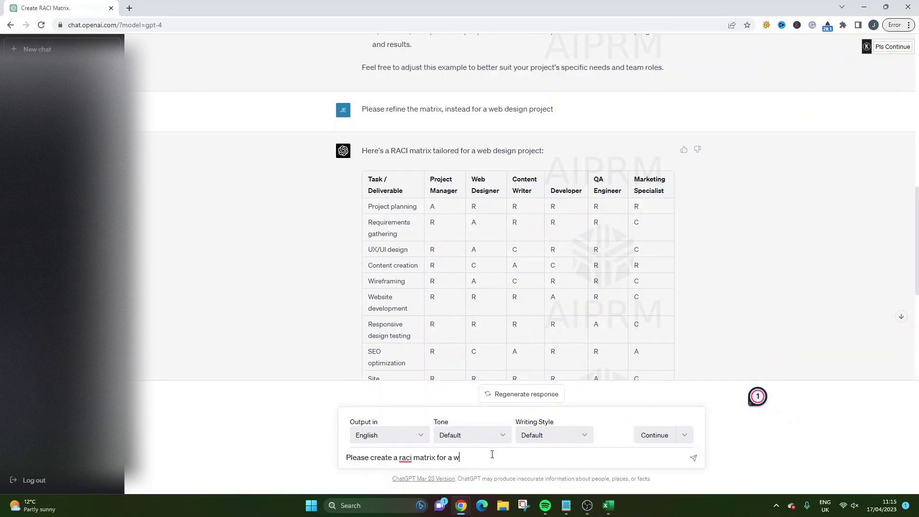
{"action": "key", "text": "BackSpace"}
{"action": "type", "text": "software project for the following roles:"}
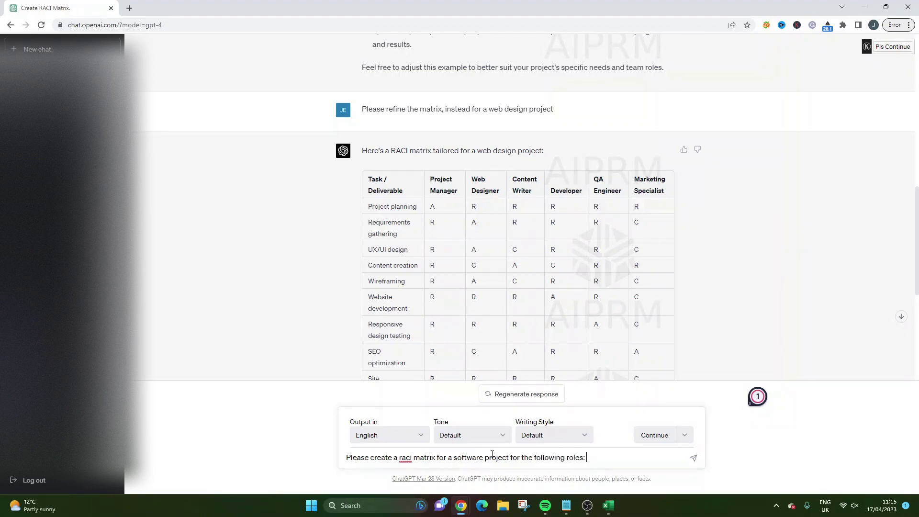
{"action": "type", "text": " \"project manager, project sponso"}
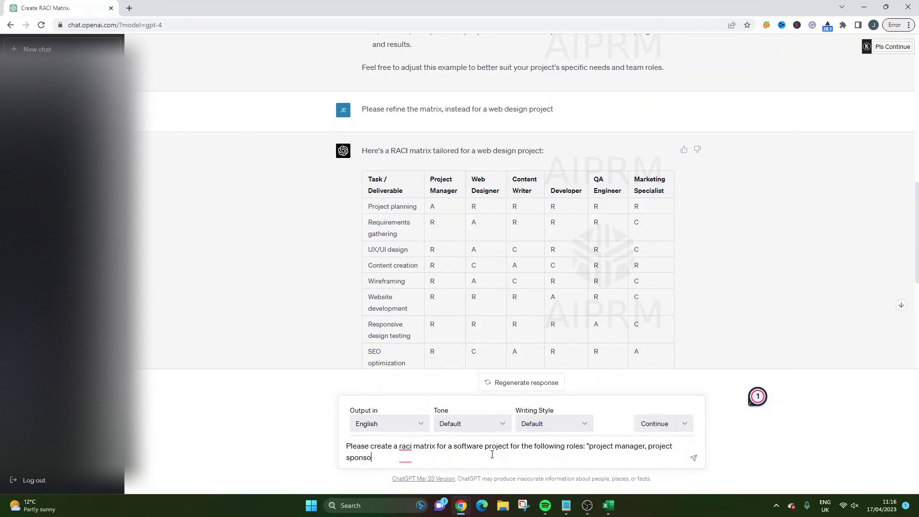
{"action": "type", "text": "r, "}
{"action": "type", "text": "project executive, co"}
{"action": "key", "text": "BackSpace"}
{"action": "type", "text": "consultat"}
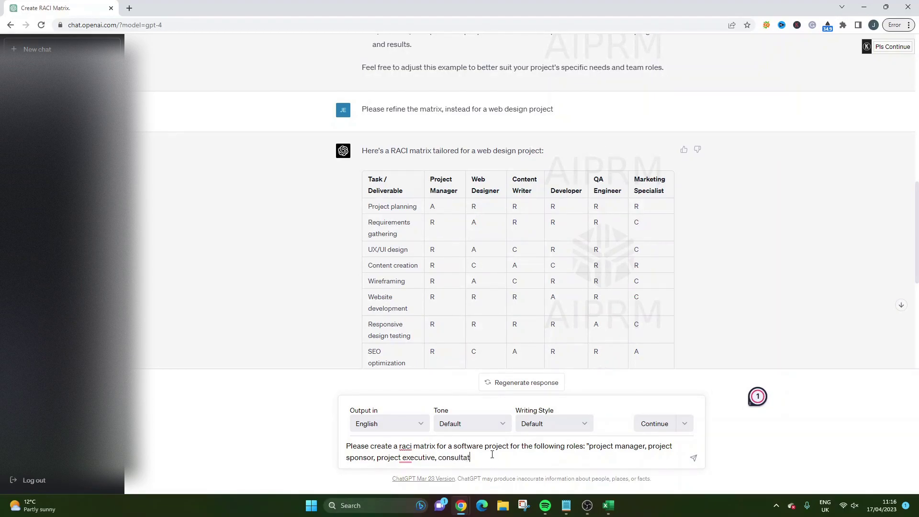
{"action": "type", "text": "nt, business analyst\""}
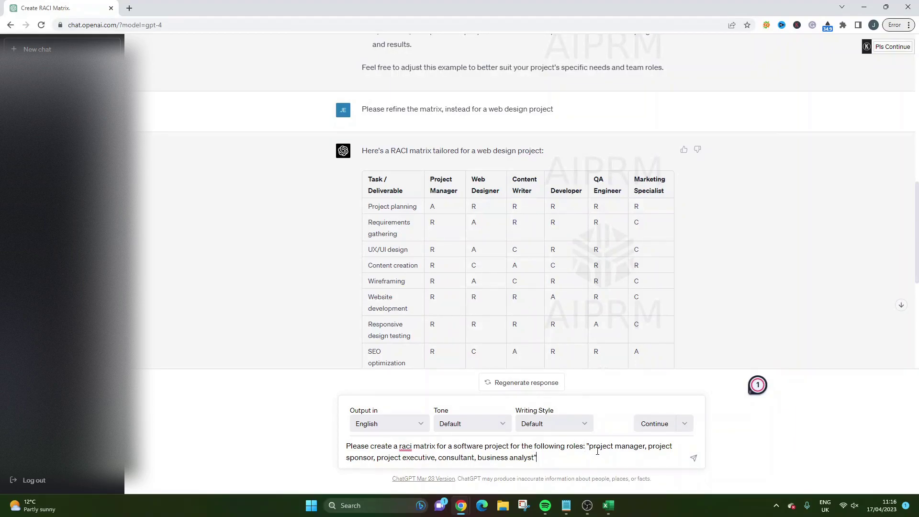
{"action": "left_click_drag", "start_coordinate": [588, 446], "coordinate": [631, 446]}
{"action": "left_click", "coordinate": [585, 460]}
{"action": "key", "text": "Return"}
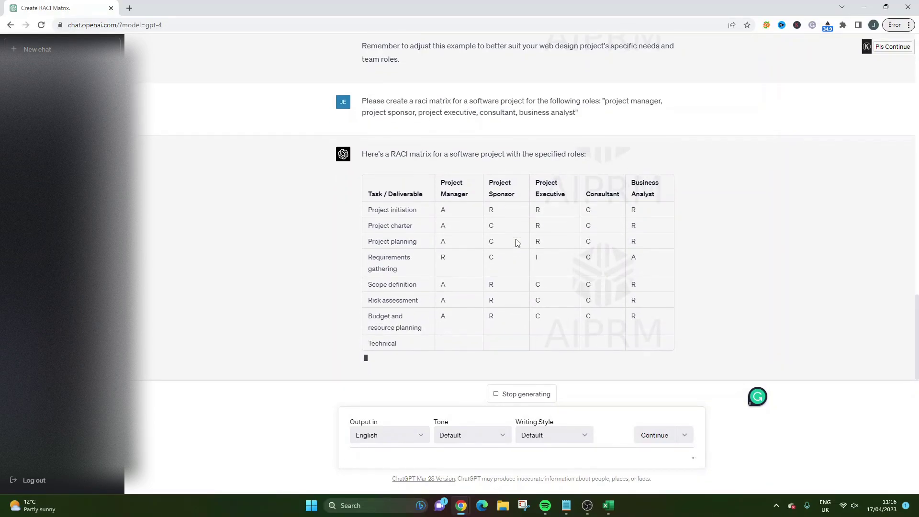
Step: Review the generating software project reply, highlighting its header row and the prompt text
{"action": "scroll", "coordinate": [516, 243], "scroll_direction": "up", "scroll_amount": 2}
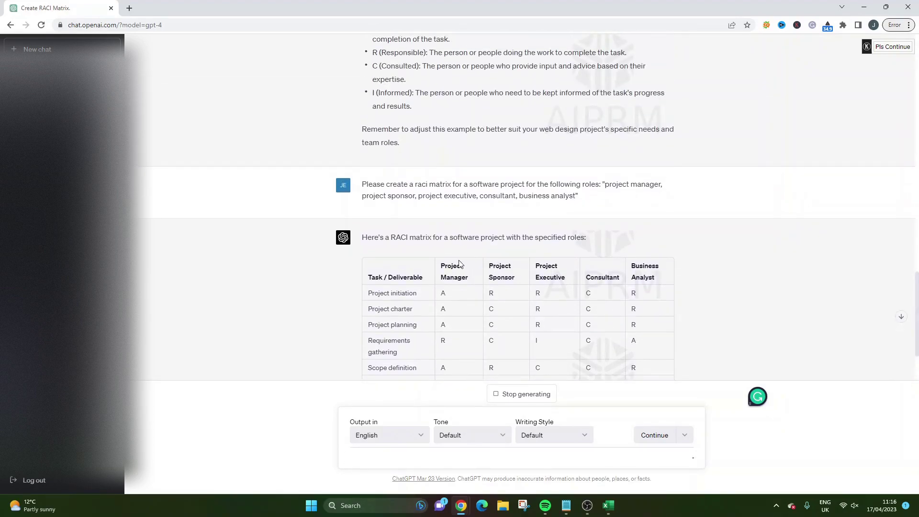
{"action": "left_click_drag", "start_coordinate": [451, 268], "coordinate": [657, 277]}
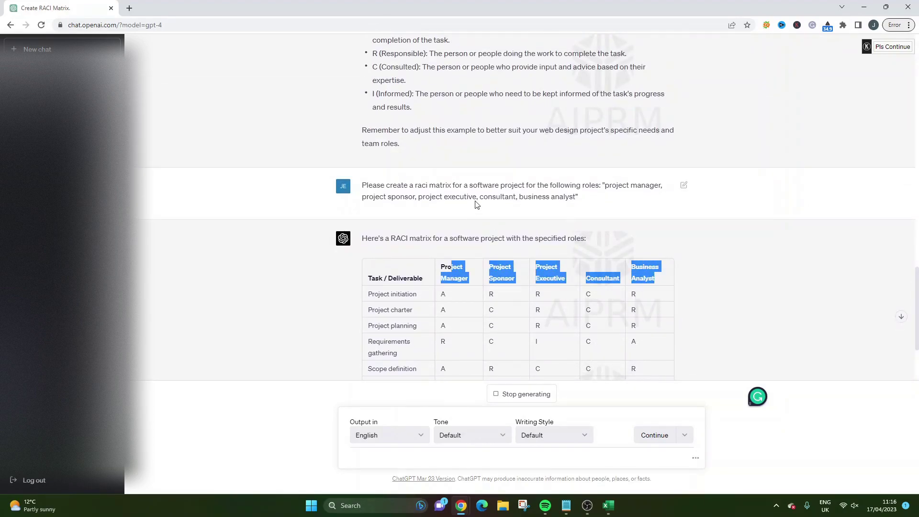
{"action": "left_click", "coordinate": [573, 182]}
{"action": "triple_click", "coordinate": [606, 188]}
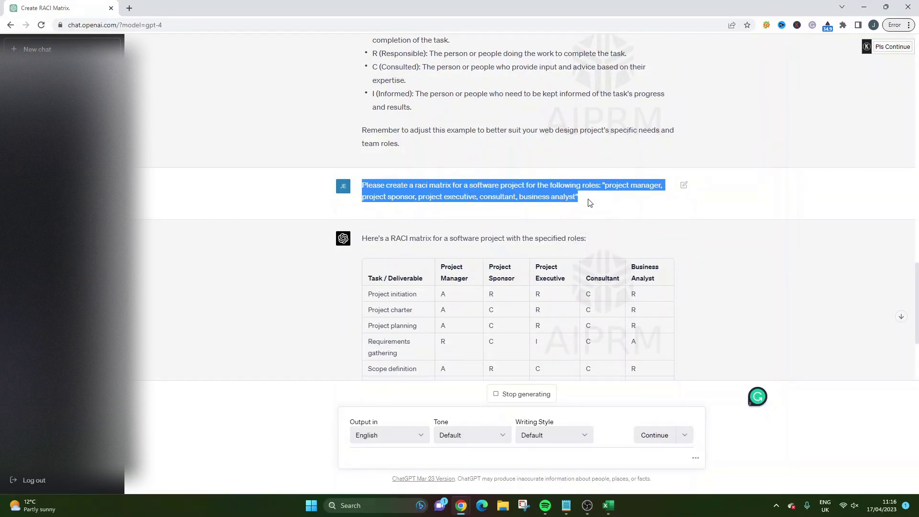
{"action": "left_click", "coordinate": [589, 201]}
Step: Scroll through the software project matrix until all task rows are generated
{"action": "scroll", "coordinate": [461, 218], "scroll_direction": "up", "scroll_amount": 10}
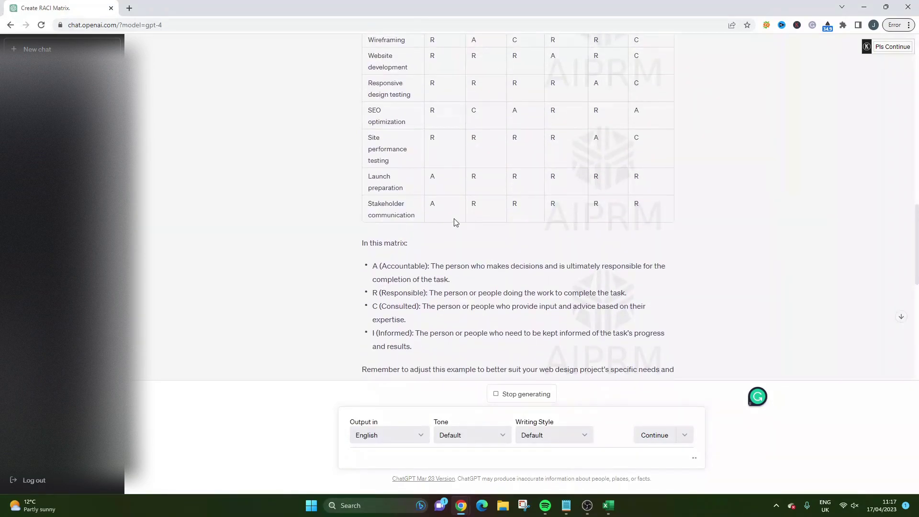
{"action": "scroll", "coordinate": [405, 201], "scroll_direction": "up", "scroll_amount": 6}
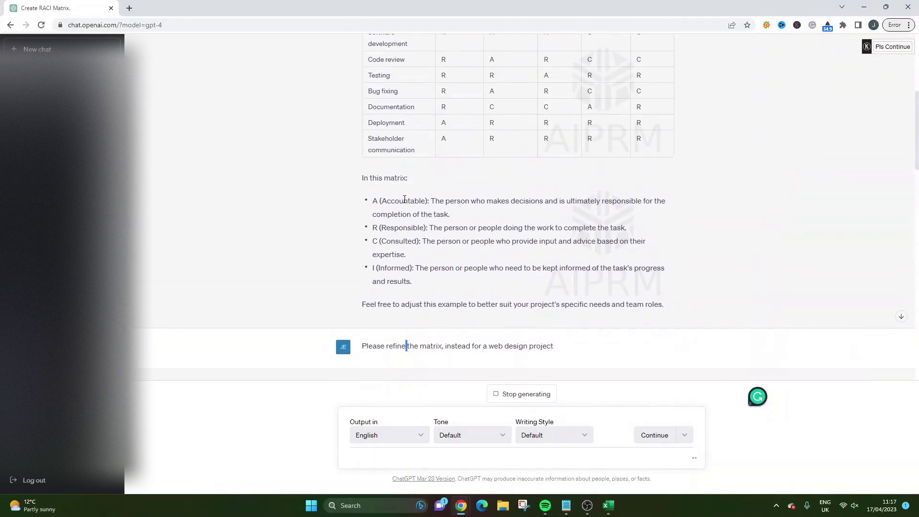
{"action": "scroll", "coordinate": [404, 199], "scroll_direction": "down", "scroll_amount": 4}
{"action": "scroll", "coordinate": [404, 199], "scroll_direction": "down", "scroll_amount": 15}
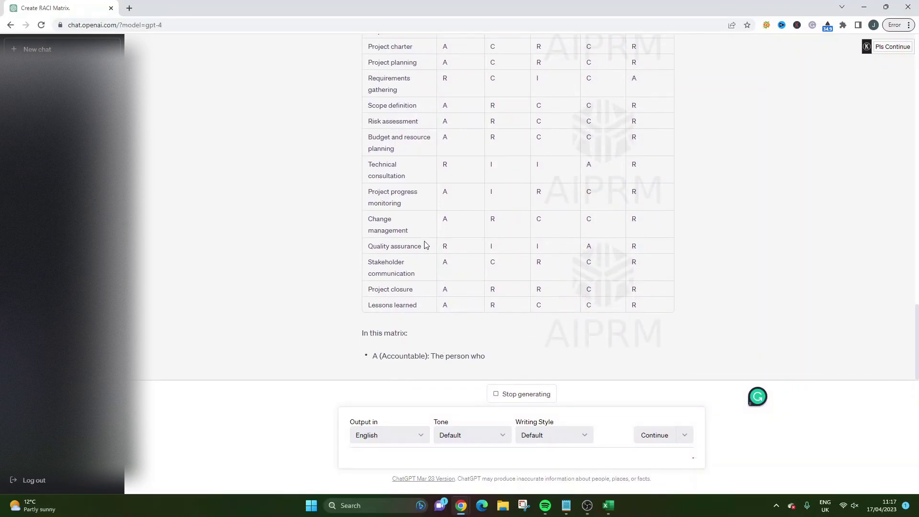
{"action": "scroll", "coordinate": [426, 245], "scroll_direction": "up", "scroll_amount": 4}
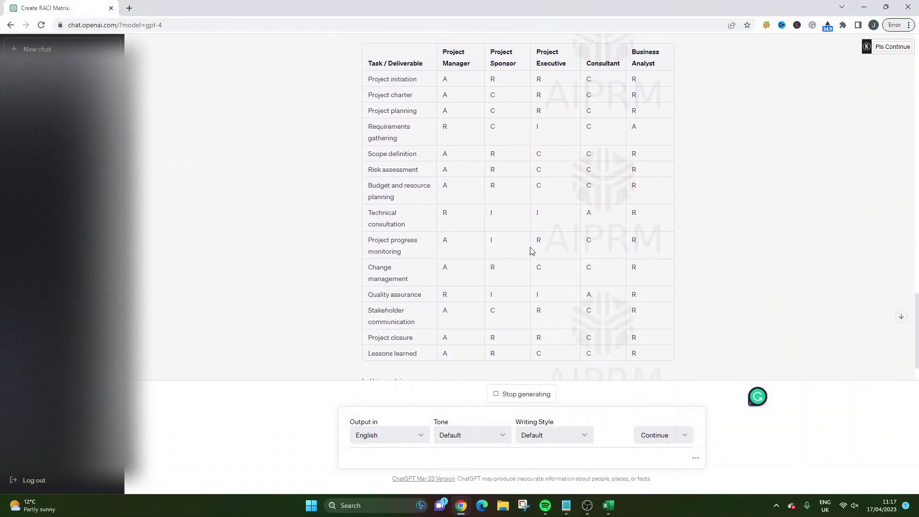
{"action": "scroll", "coordinate": [536, 250], "scroll_direction": "up", "scroll_amount": 6}
{"action": "scroll", "coordinate": [535, 234], "scroll_direction": "down", "scroll_amount": 3}
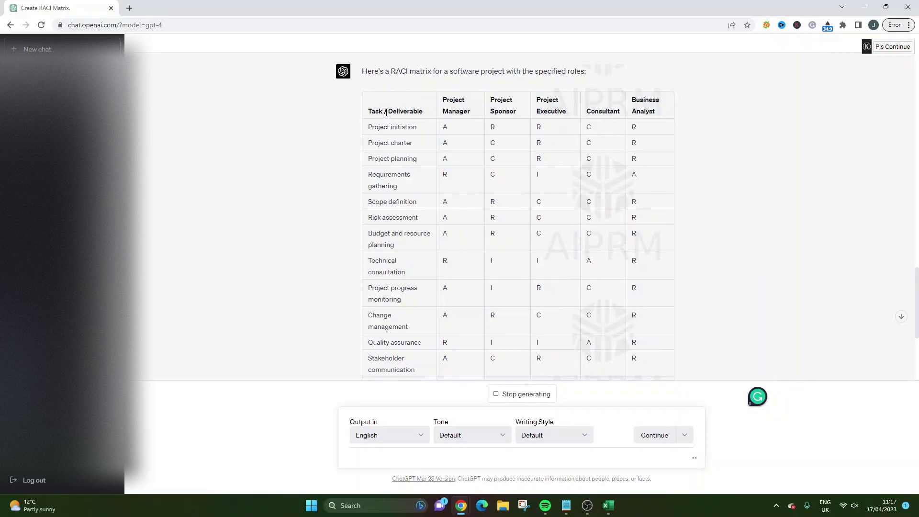
Step: Highlight the intro sentence and the Project charter and Requirements gathering rows
{"action": "triple_click", "coordinate": [460, 75]}
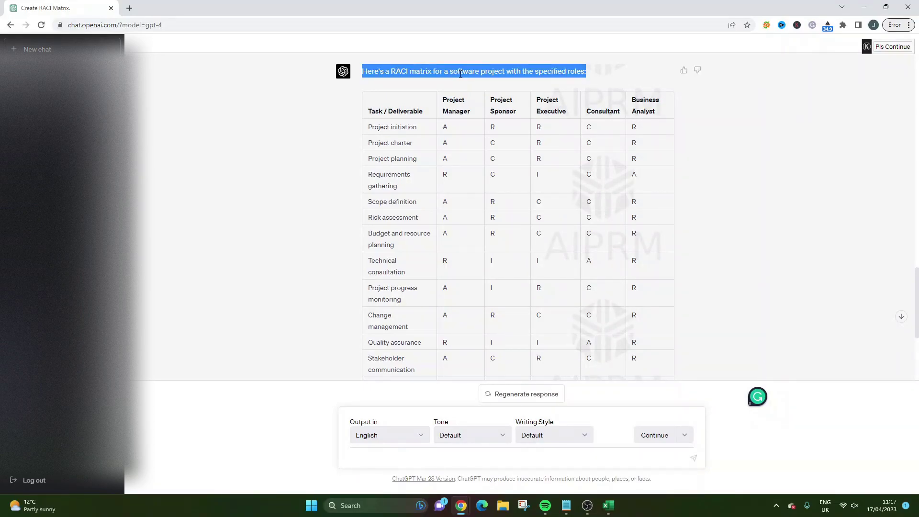
{"action": "double_click", "coordinate": [460, 75]}
{"action": "left_click", "coordinate": [460, 74]}
{"action": "double_click", "coordinate": [402, 143]}
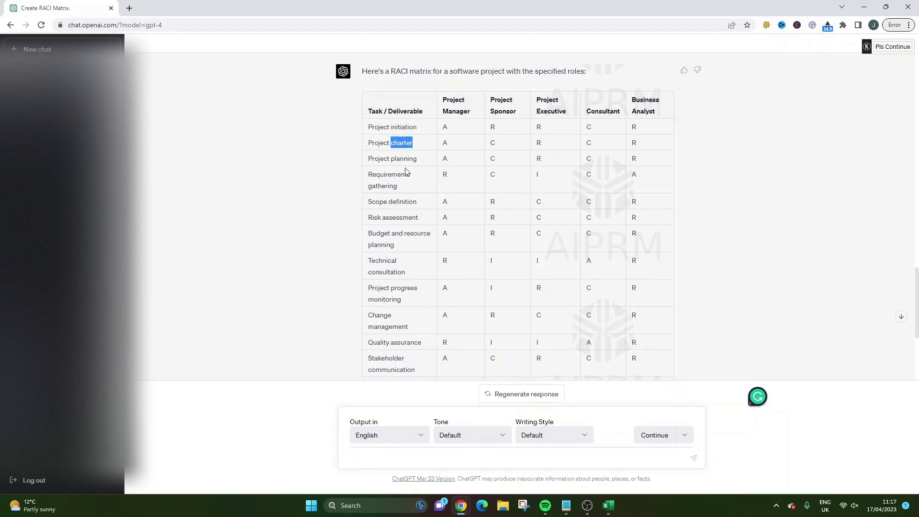
{"action": "triple_click", "coordinate": [406, 172]}
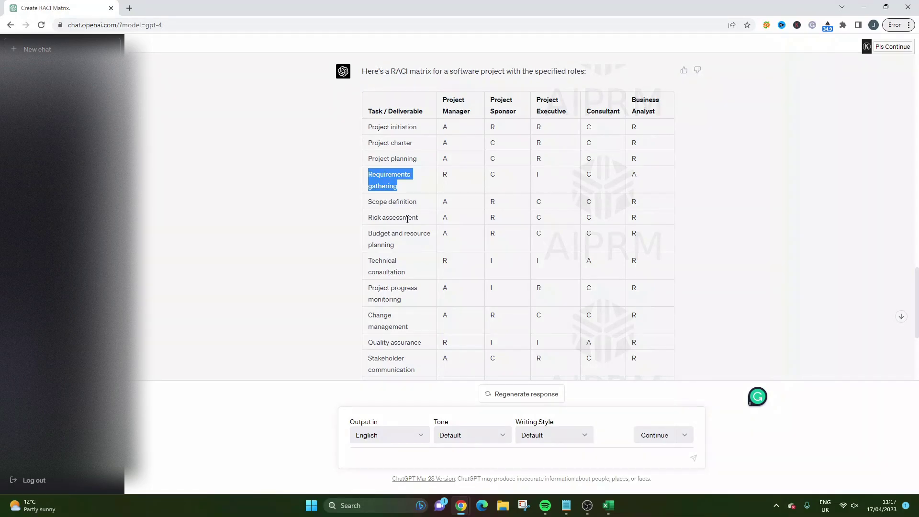
{"action": "scroll", "coordinate": [407, 219], "scroll_direction": "down", "scroll_amount": 3}
{"action": "scroll", "coordinate": [410, 279], "scroll_direction": "up", "scroll_amount": 4}
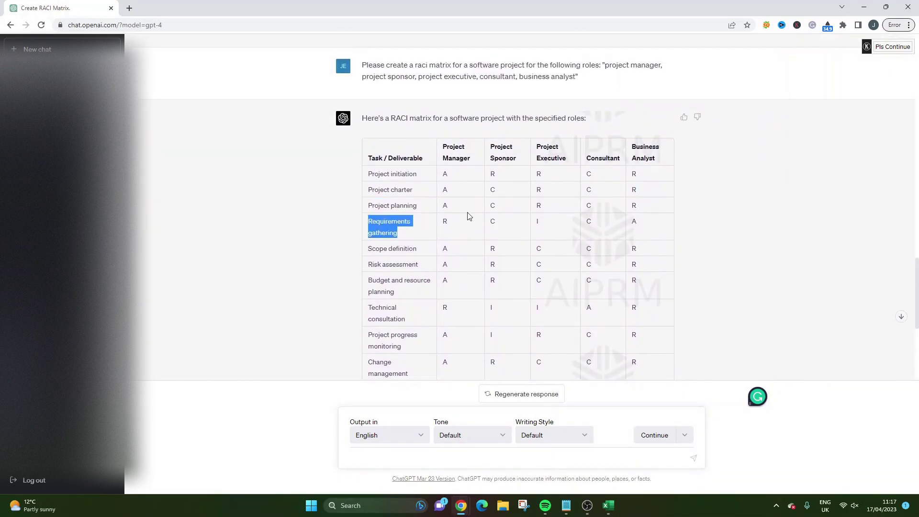
{"action": "scroll", "coordinate": [468, 216], "scroll_direction": "up", "scroll_amount": 8}
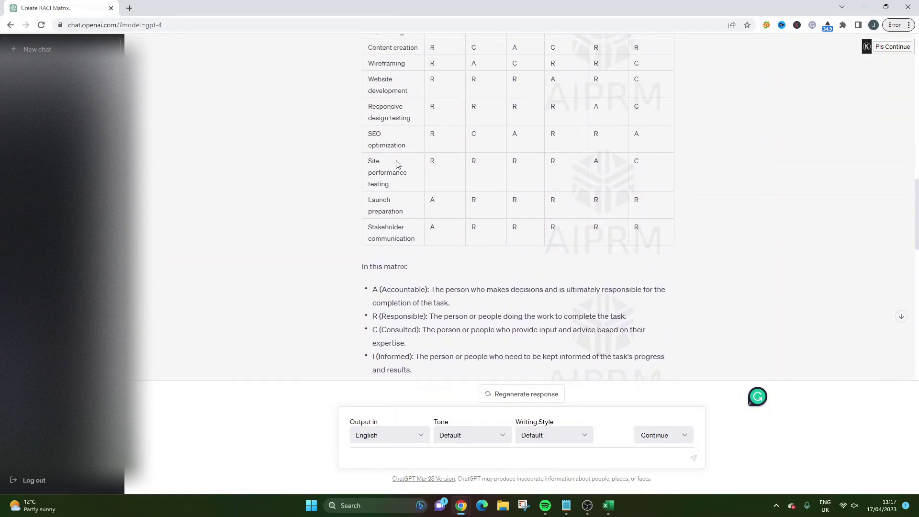
{"action": "scroll", "coordinate": [396, 164], "scroll_direction": "up", "scroll_amount": 3}
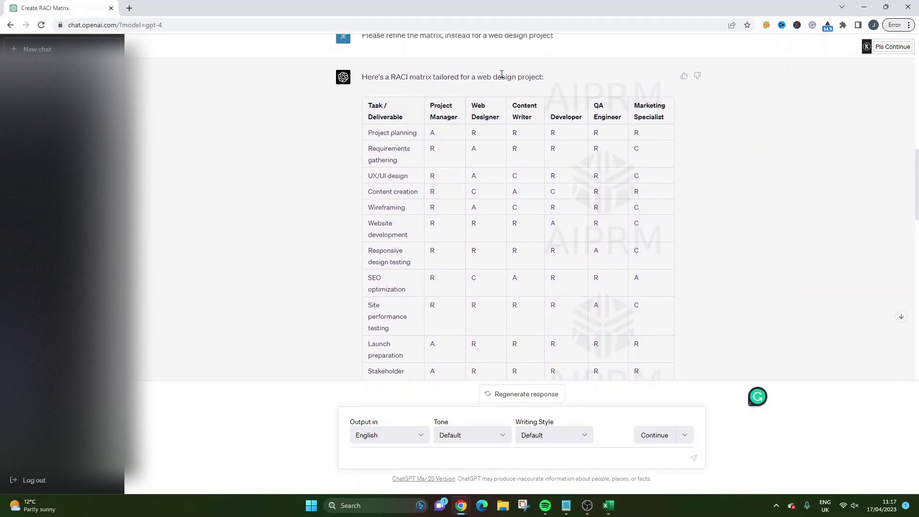
{"action": "double_click", "coordinate": [502, 77]}
{"action": "left_click", "coordinate": [391, 173]}
{"action": "triple_click", "coordinate": [384, 286]}
{"action": "triple_click", "coordinate": [383, 282]}
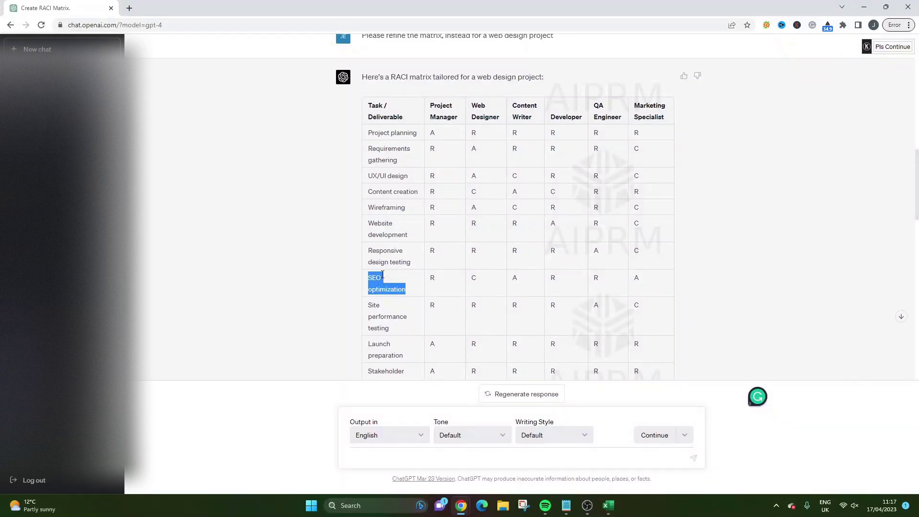
{"action": "left_click", "coordinate": [382, 276]}
{"action": "triple_click", "coordinate": [383, 278]}
{"action": "left_click", "coordinate": [389, 283]}
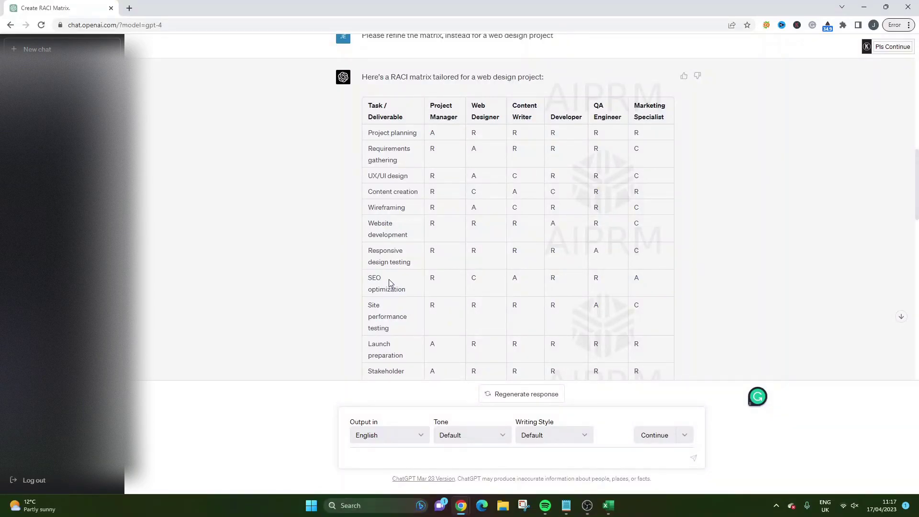
{"action": "triple_click", "coordinate": [378, 281]}
{"action": "left_click", "coordinate": [409, 288]}
{"action": "triple_click", "coordinate": [395, 283]}
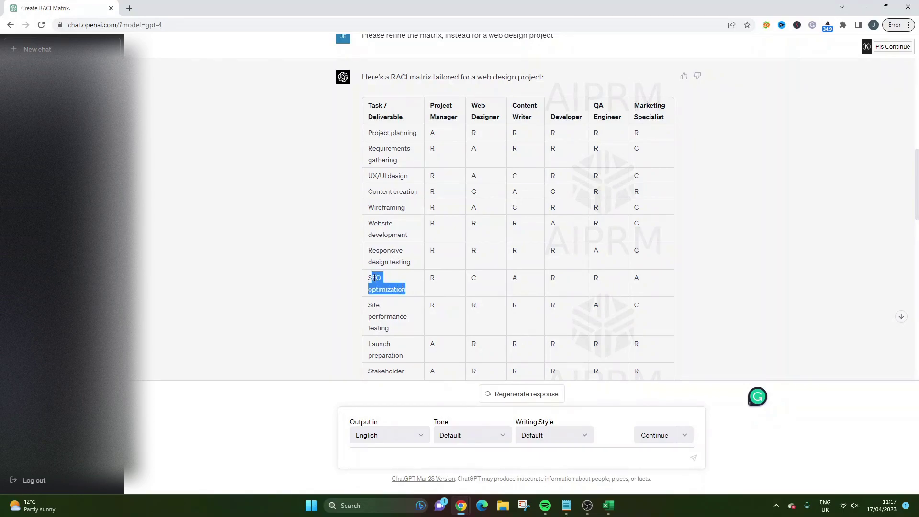
{"action": "left_click", "coordinate": [564, 279]}
{"action": "left_click_drag", "start_coordinate": [372, 277], "coordinate": [397, 286]}
{"action": "left_click", "coordinate": [404, 286]}
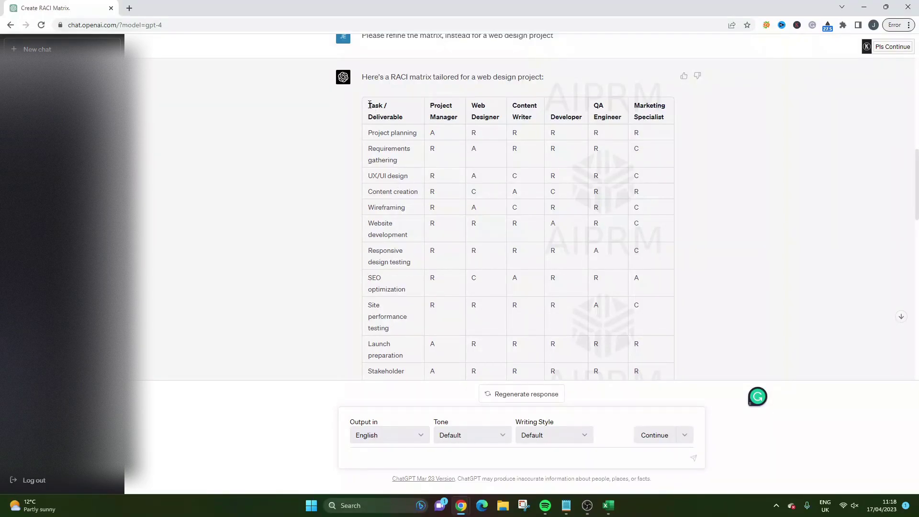
{"action": "left_click_drag", "start_coordinate": [369, 104], "coordinate": [485, 146]}
{"action": "scroll", "coordinate": [508, 186], "scroll_direction": "down", "scroll_amount": 5}
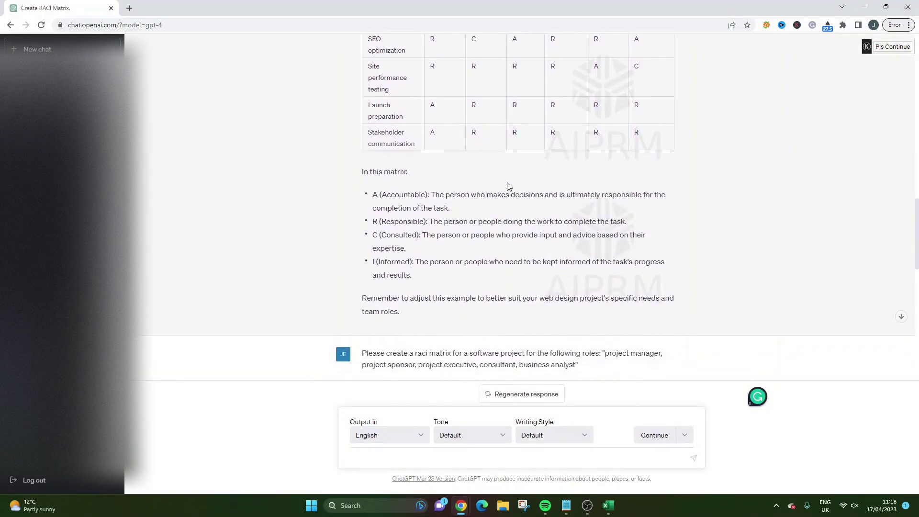
Step: Select the whole web design RACI table from 'Task' to its last row, then go to Excel
{"action": "scroll", "coordinate": [532, 192], "scroll_direction": "up", "scroll_amount": 2}
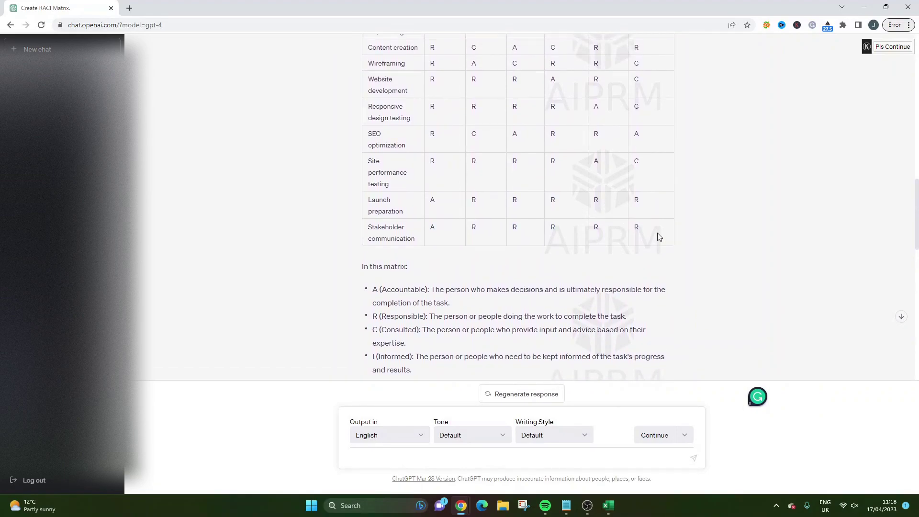
{"action": "scroll", "coordinate": [455, 237], "scroll_direction": "up", "scroll_amount": 5}
{"action": "left_click", "coordinate": [408, 209]}
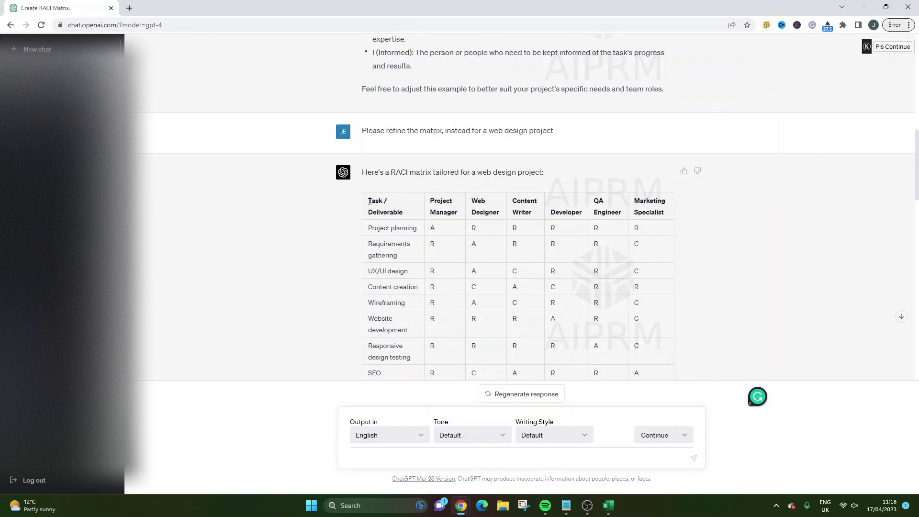
{"action": "left_click_drag", "start_coordinate": [369, 200], "coordinate": [637, 290]}
{"action": "scroll", "coordinate": [637, 290], "scroll_direction": "down", "scroll_amount": 2}
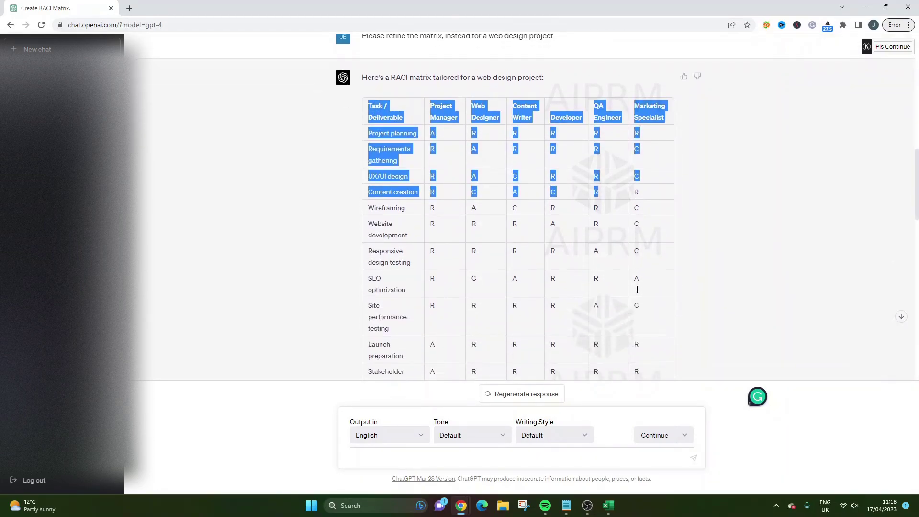
{"action": "left_click_drag", "start_coordinate": [369, 102], "coordinate": [659, 278]}
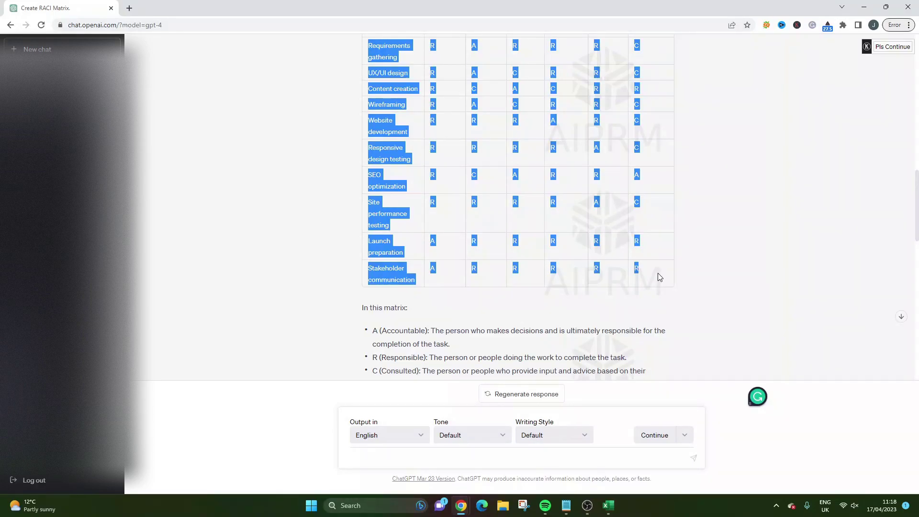
{"action": "left_click", "coordinate": [610, 506]}
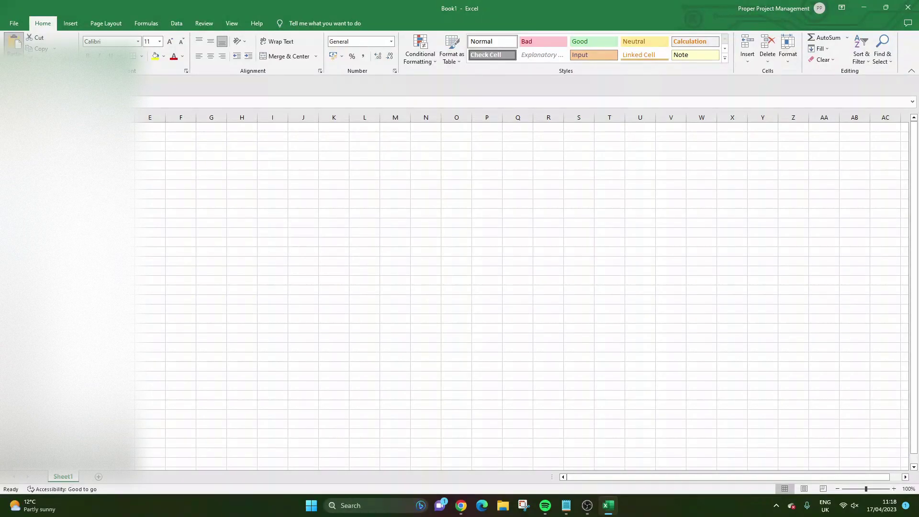
Step: Paste the web design RACI table into Sheet1 at A1, check its headers, and add Sheet2
{"action": "left_click", "coordinate": [14, 42]}
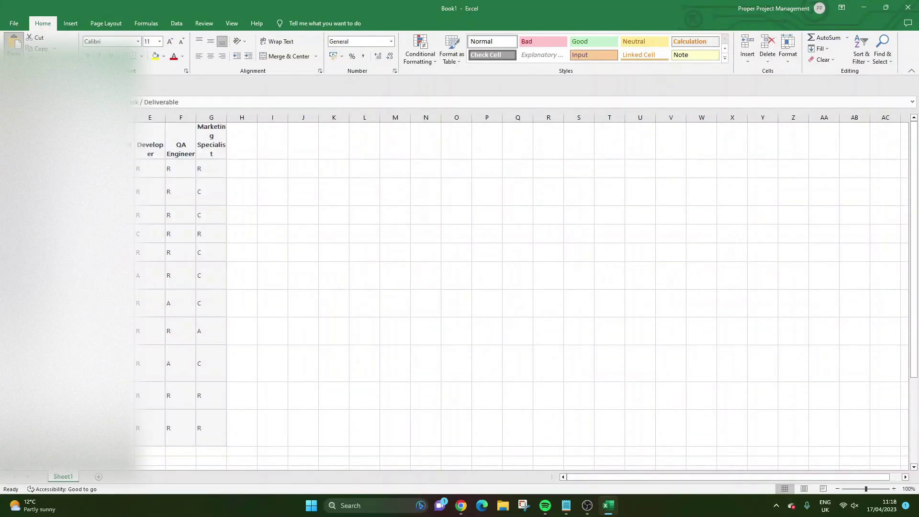
{"action": "left_click", "coordinate": [198, 157]}
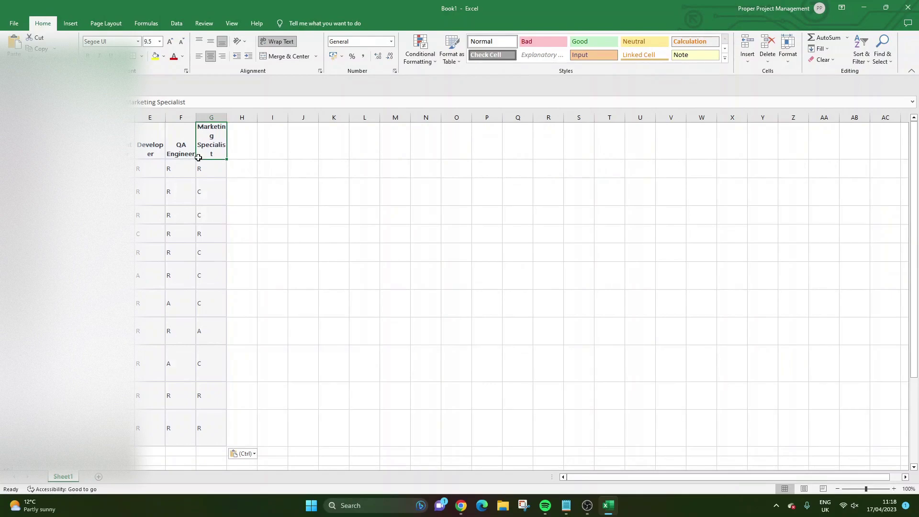
{"action": "left_click", "coordinate": [260, 143]}
{"action": "left_click", "coordinate": [311, 138]}
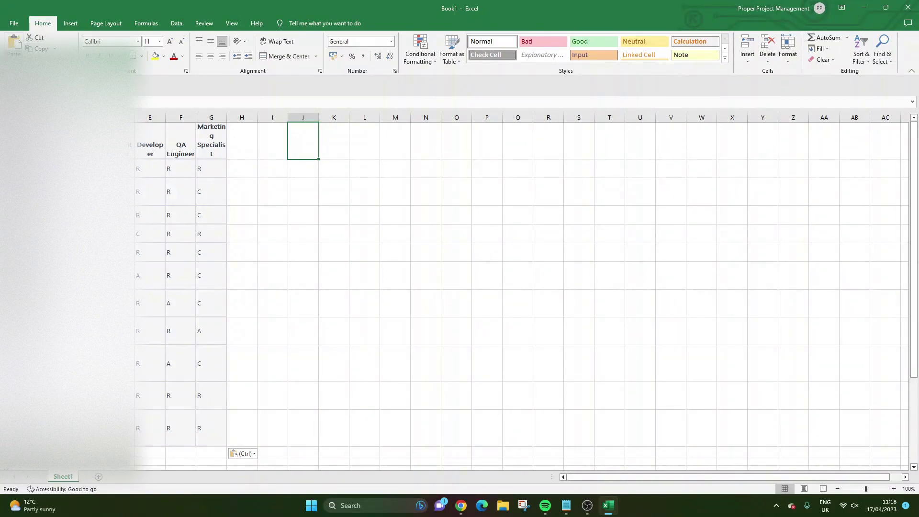
{"action": "left_click", "coordinate": [99, 477]}
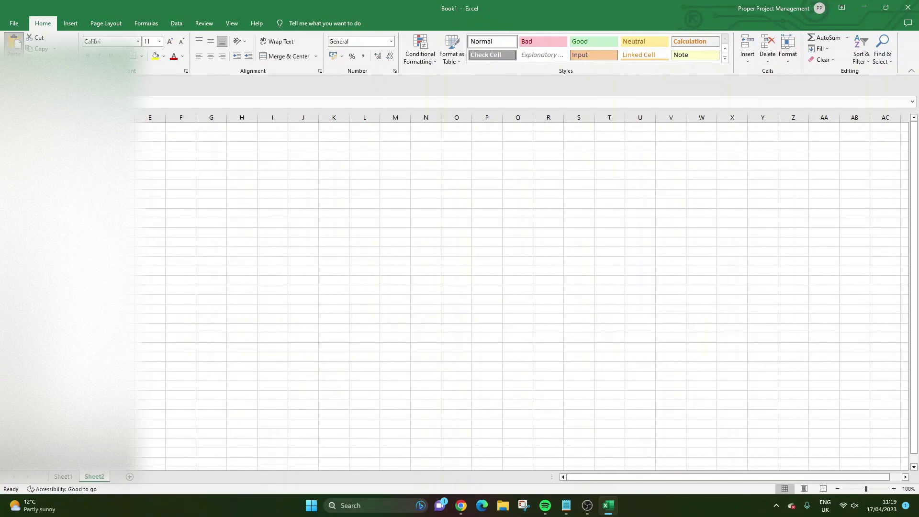
Step: Paste the table into Sheet2, autofit column C for Web Designer, and bold row 1
{"action": "left_click", "coordinate": [14, 43]}
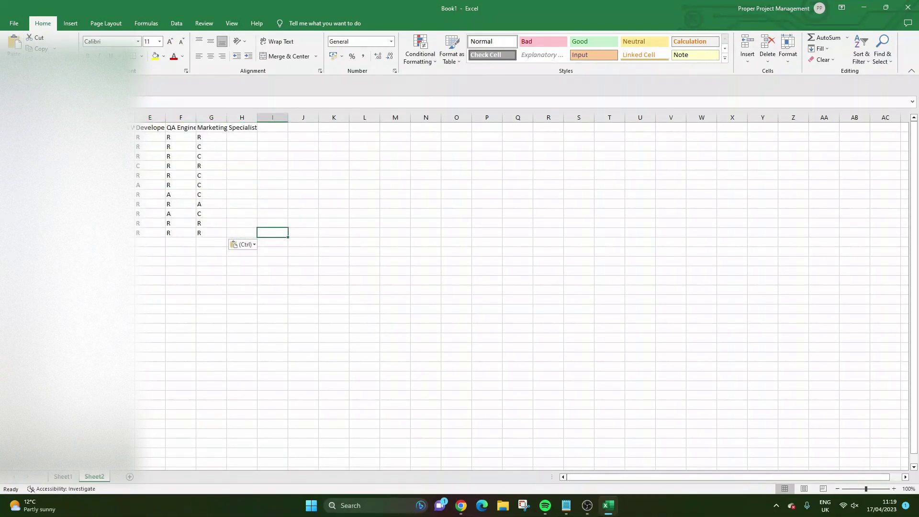
{"action": "scroll", "coordinate": [183, 114], "scroll_direction": "left", "scroll_amount": 3}
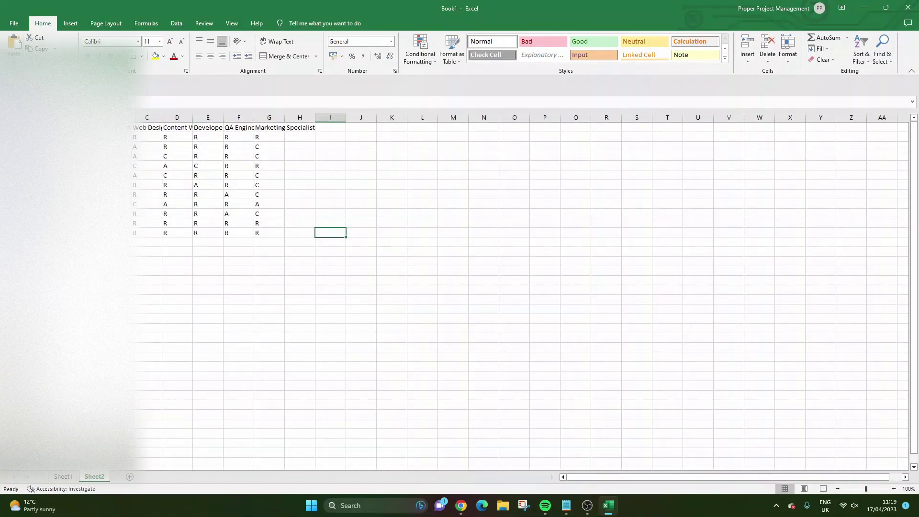
{"action": "double_click", "coordinate": [184, 113]}
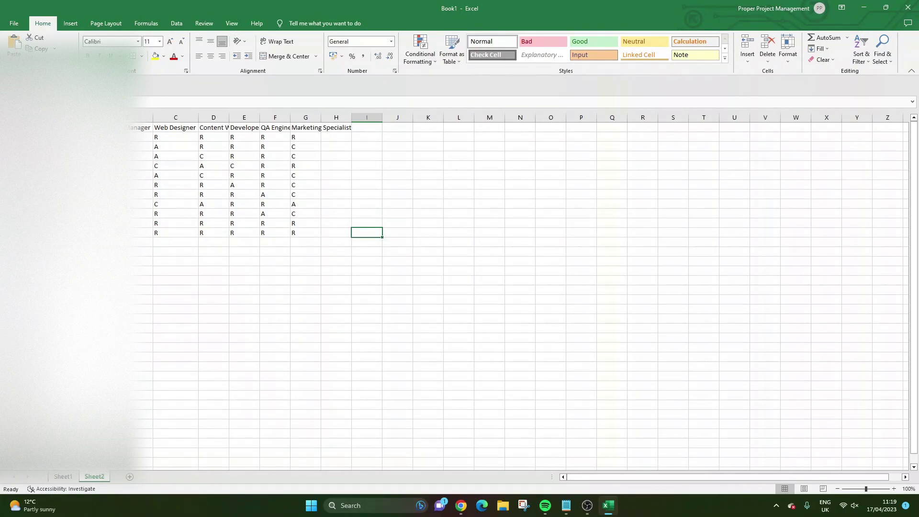
{"action": "left_click", "coordinate": [10, 127]}
{"action": "key", "text": "ctrl+b"}
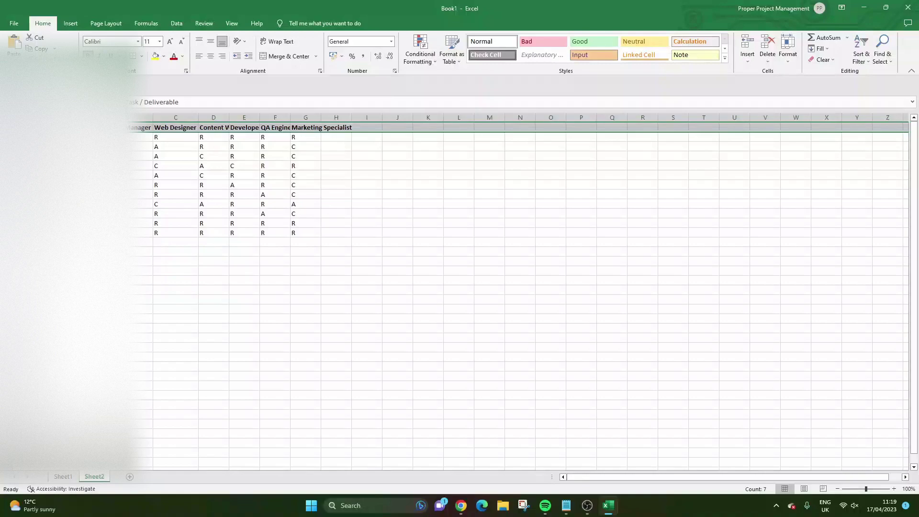
Step: Give header cells A1:G1 a grey fill with white font
{"action": "left_click", "coordinate": [141, 128]}
{"action": "left_click_drag", "start_coordinate": [307, 127], "coordinate": [136, 128]}
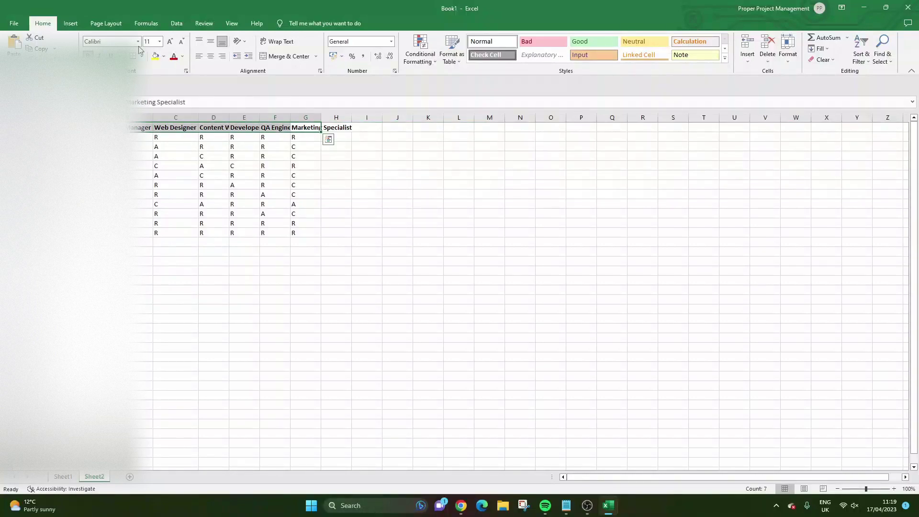
{"action": "left_click", "coordinate": [164, 56]}
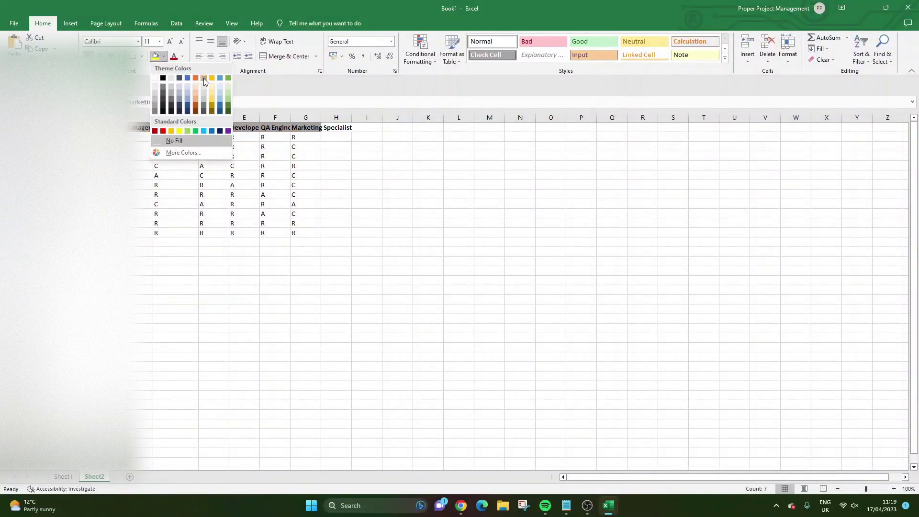
{"action": "left_click", "coordinate": [144, 96]}
{"action": "left_click", "coordinate": [182, 56]}
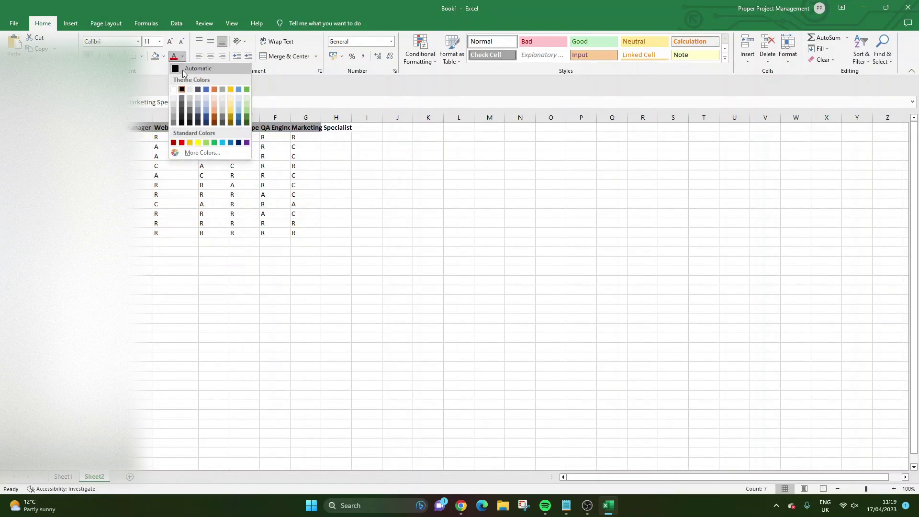
{"action": "left_click", "coordinate": [174, 89]}
{"action": "key", "text": "ctrl+End"}
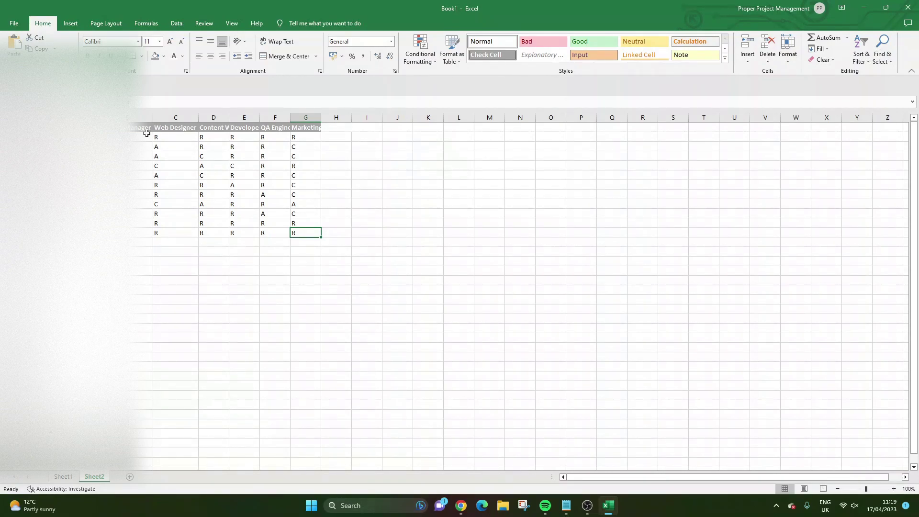
Step: Centre the R/A/C letters in B2:F12 and review the finished matrix
{"action": "left_click_drag", "start_coordinate": [143, 136], "coordinate": [293, 231]}
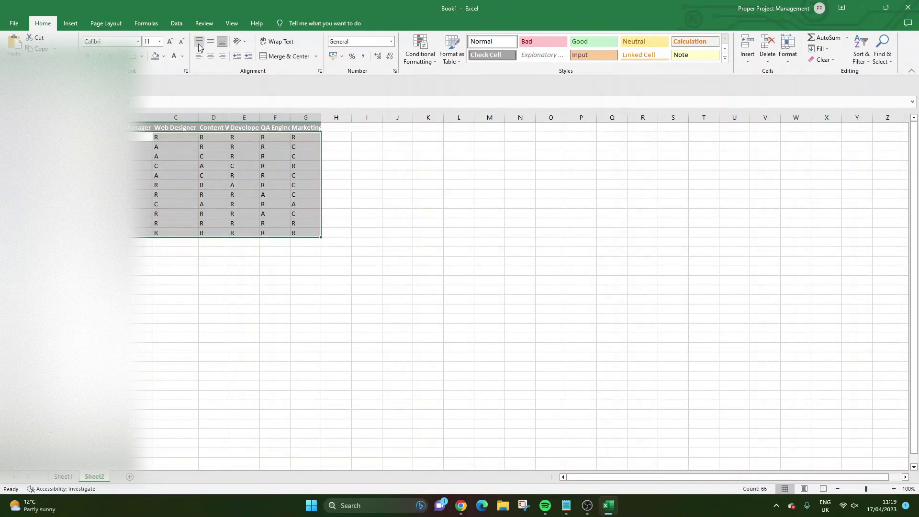
{"action": "left_click", "coordinate": [211, 56]}
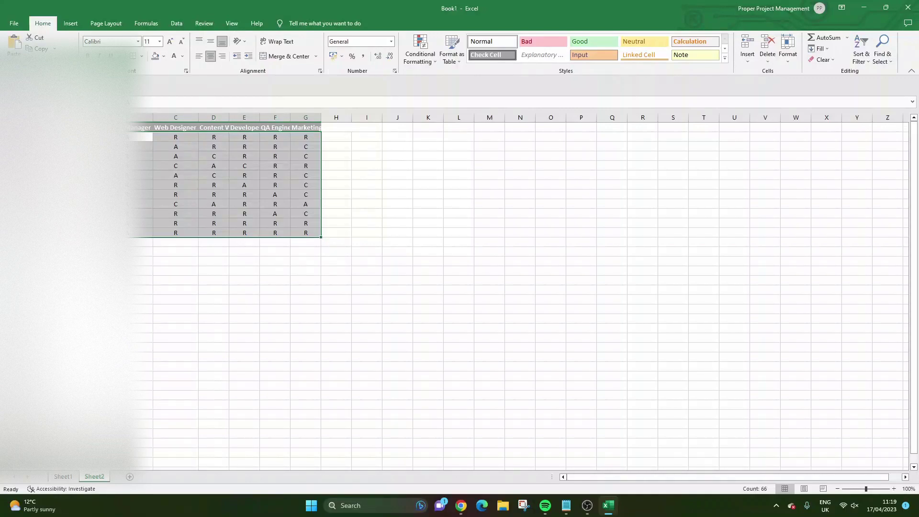
{"action": "key", "text": "ctrl+Home"}
{"action": "left_click_drag", "start_coordinate": [58, 127], "coordinate": [308, 233]}
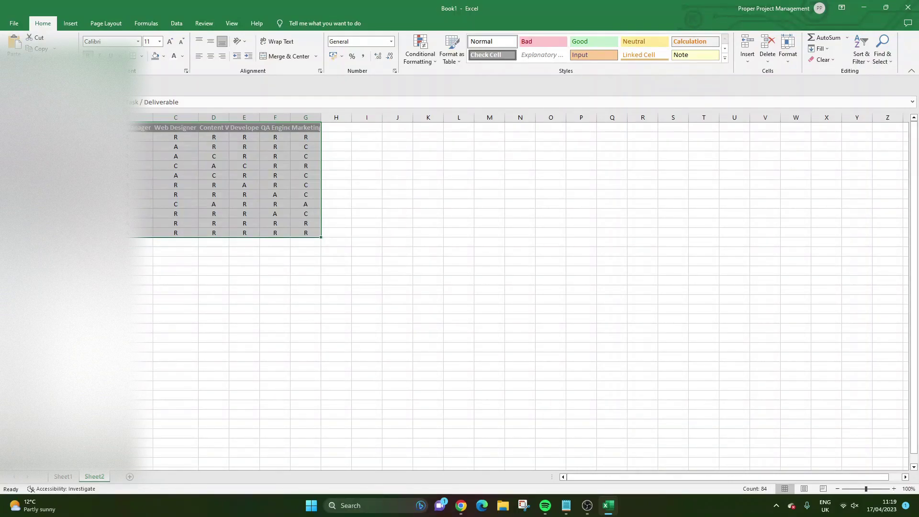
{"action": "left_click", "coordinate": [280, 181]}
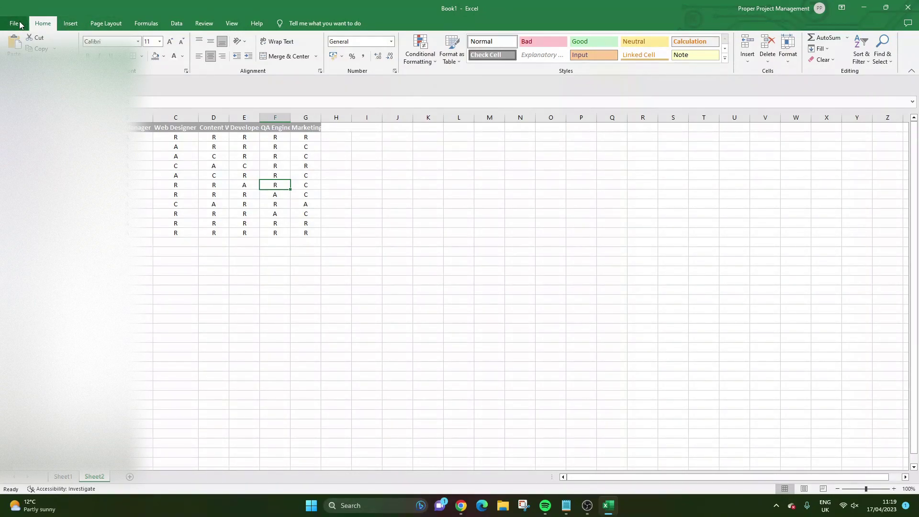
{"action": "left_click", "coordinate": [335, 183]}
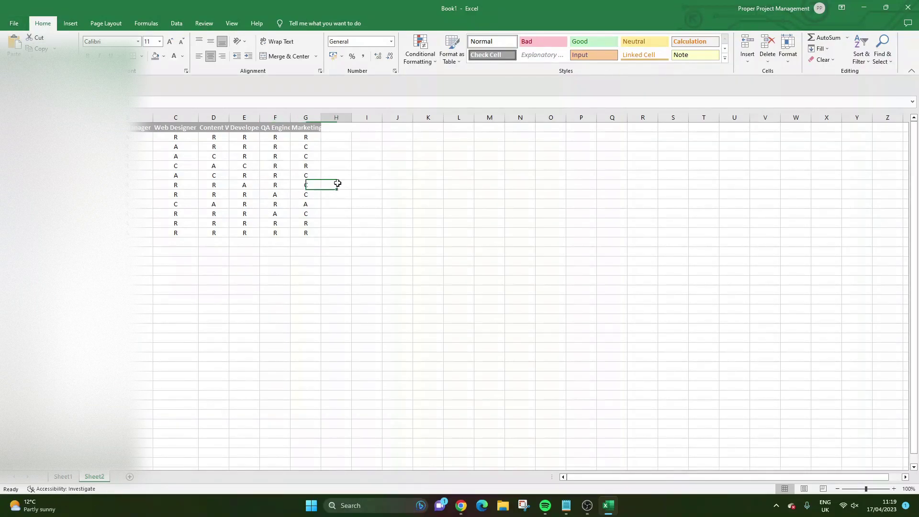